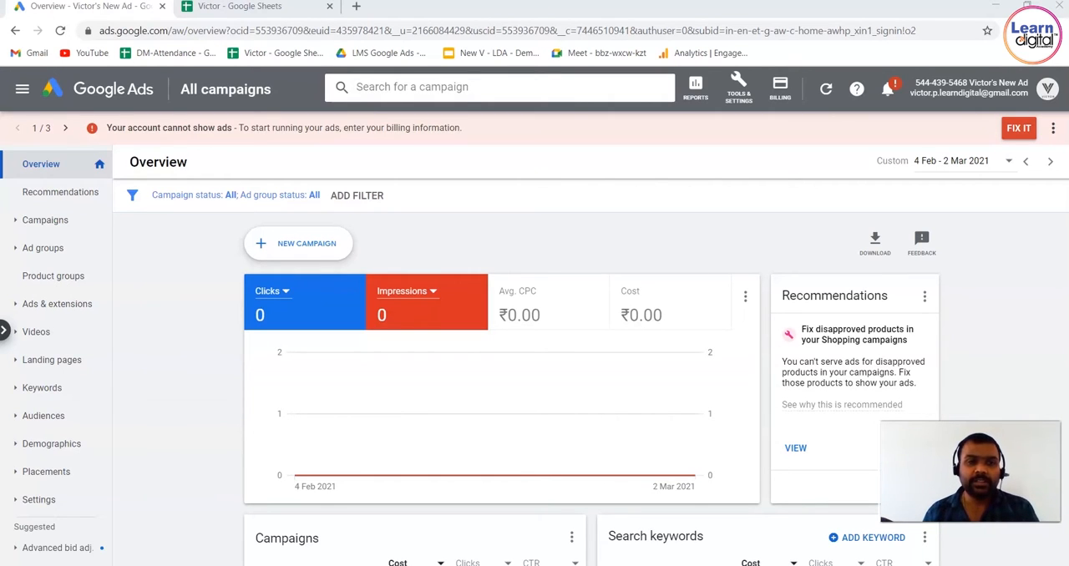
Start a new campaign with Sales as its goal
click(329, 242)
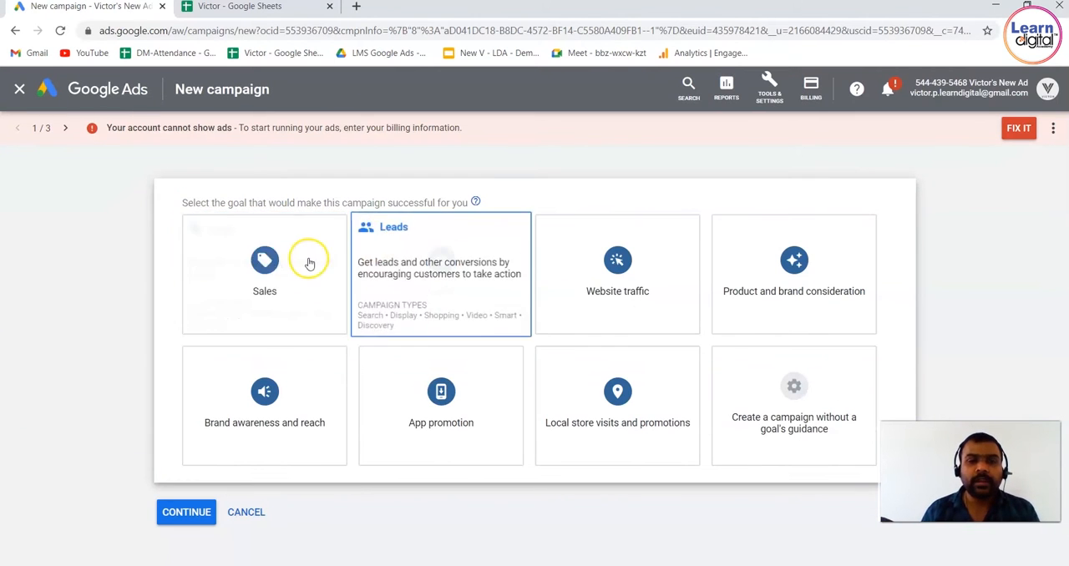
click(309, 263)
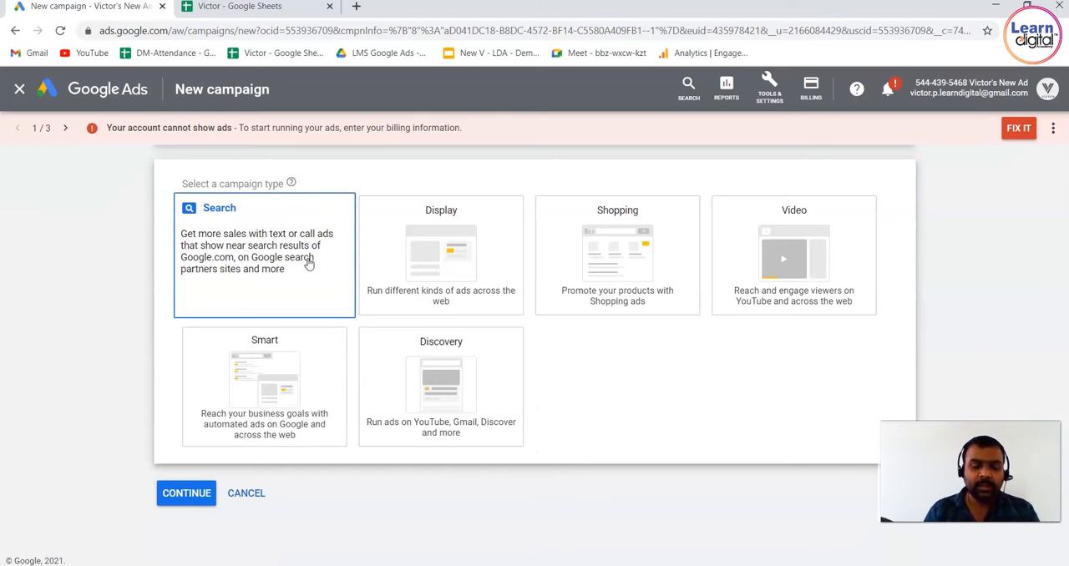
click(308, 263)
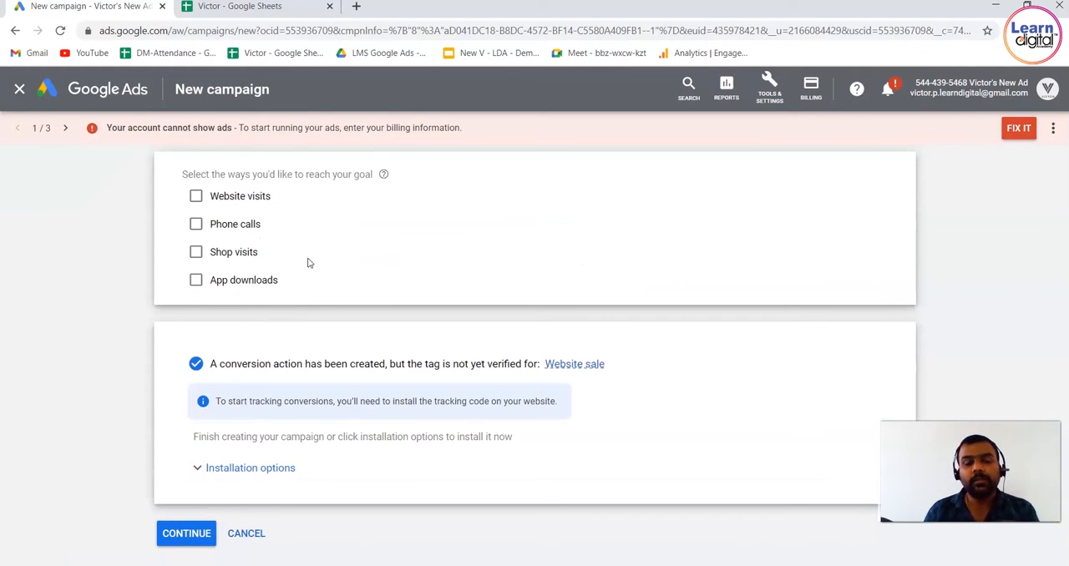
click(84, 32)
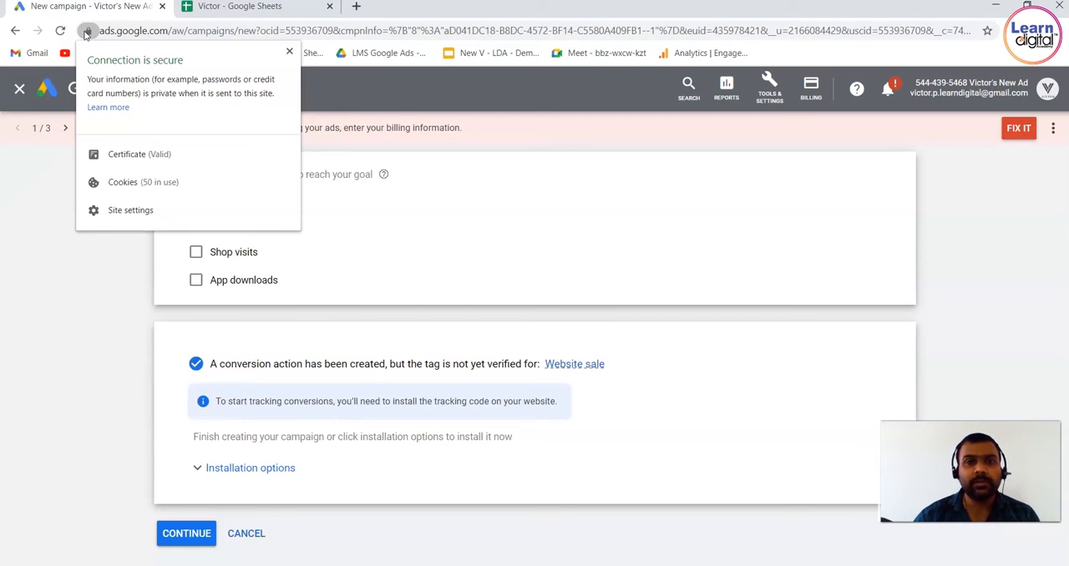
click(24, 291)
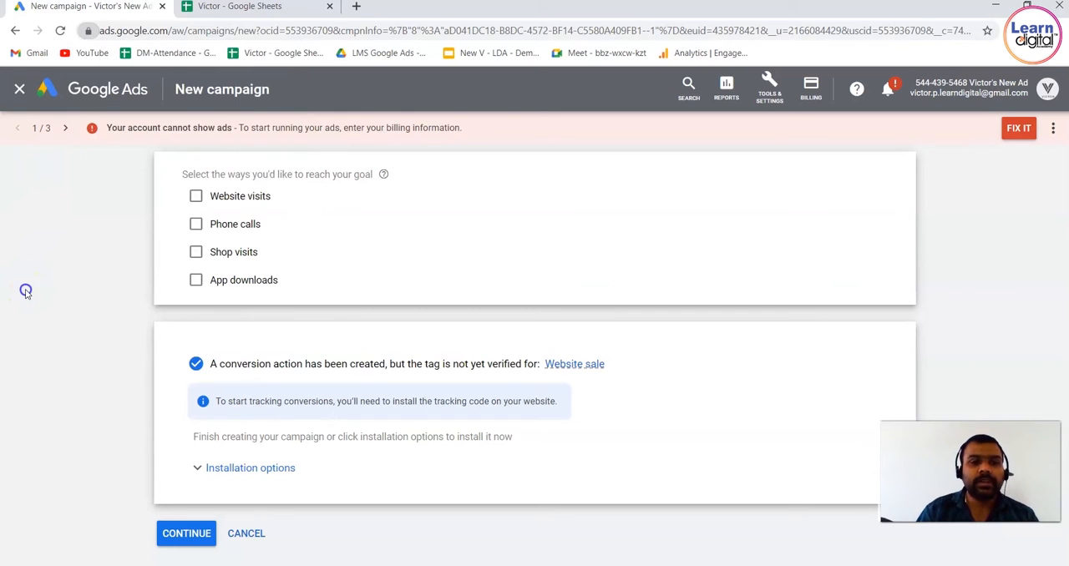
Choose Shopping as the campaign type and check the linked Merchant Center account
scroll(950, 245, up, 3)
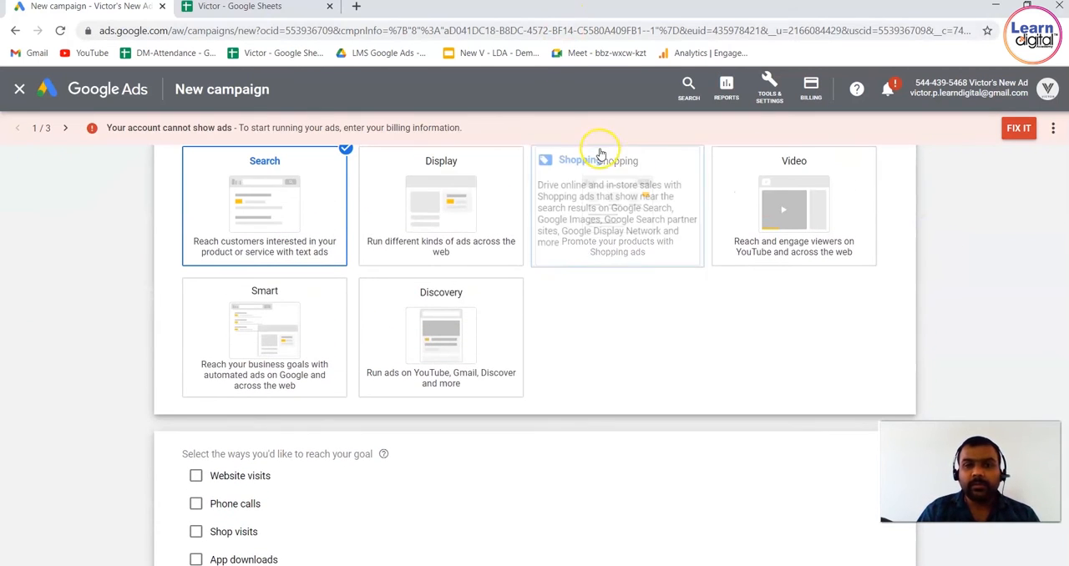
click(603, 152)
scroll(606, 160, down, 1)
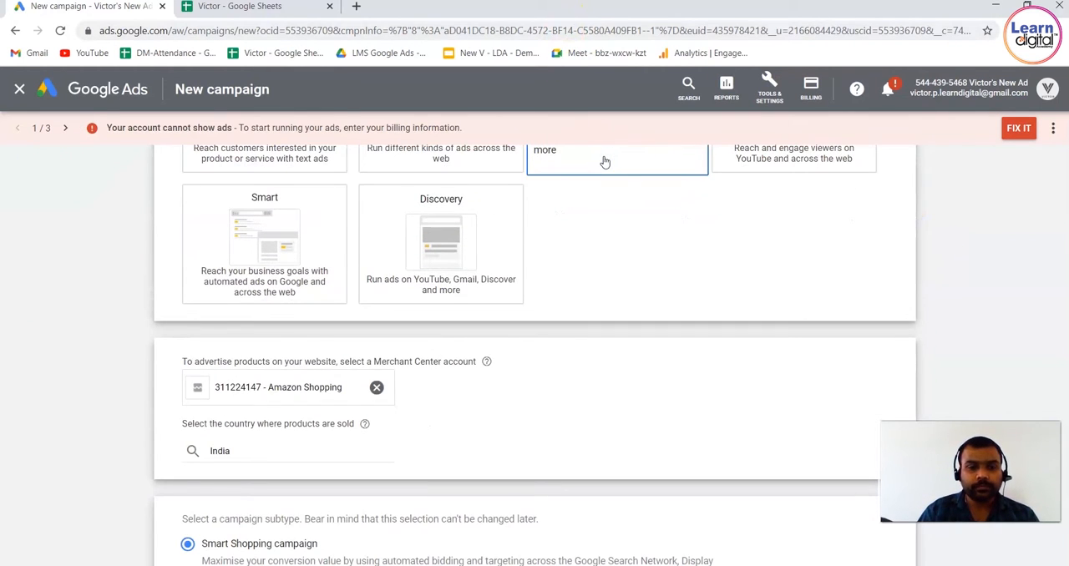
triple_click(288, 387)
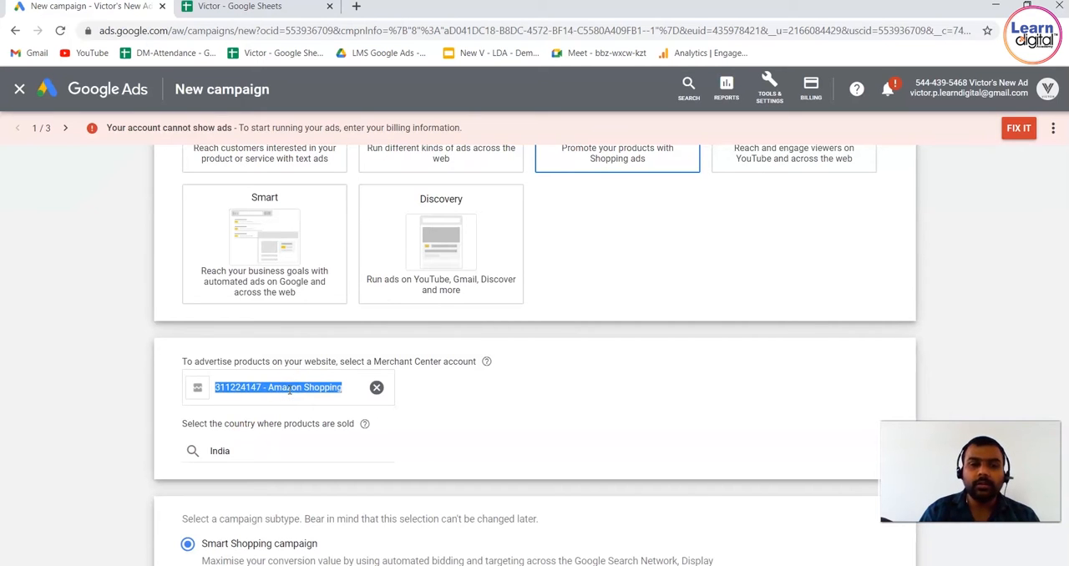
click(9, 471)
Choose the Standard Shopping campaign subtype and continue to the campaign settings
scroll(9, 470, down, 2)
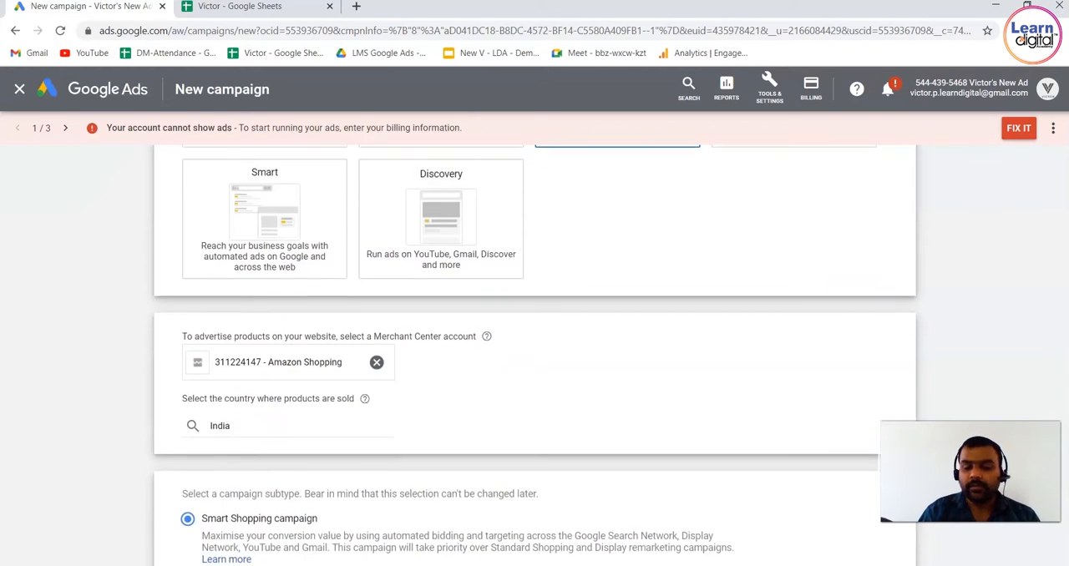
scroll(535, 355, down, 1)
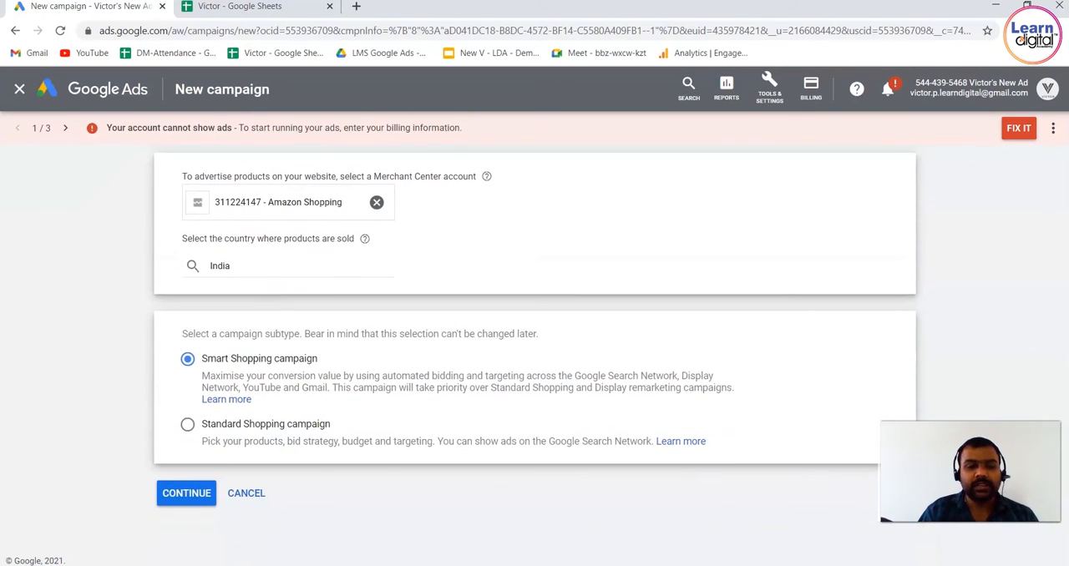
click(187, 426)
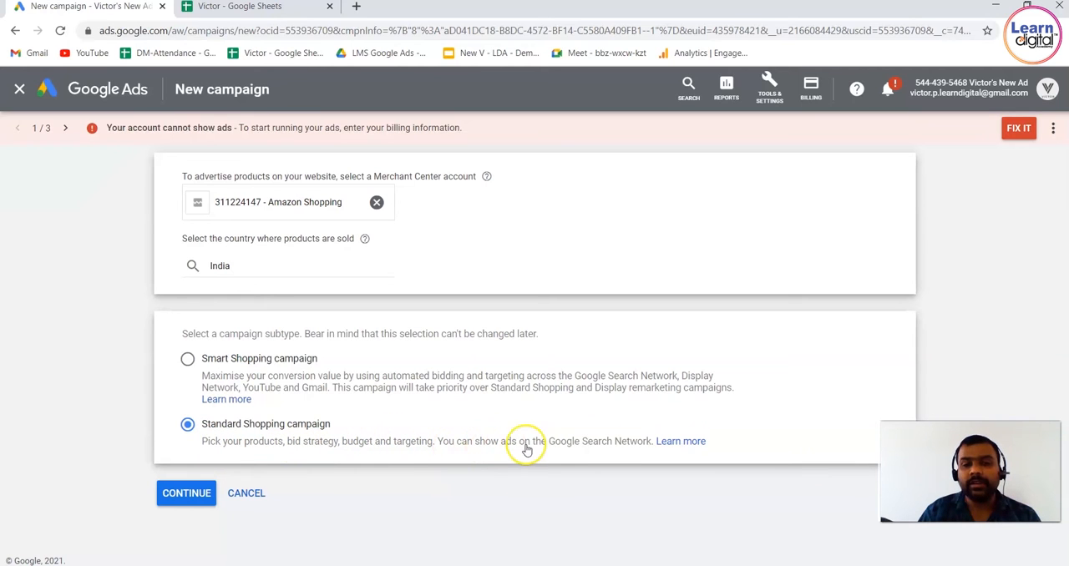
click(192, 497)
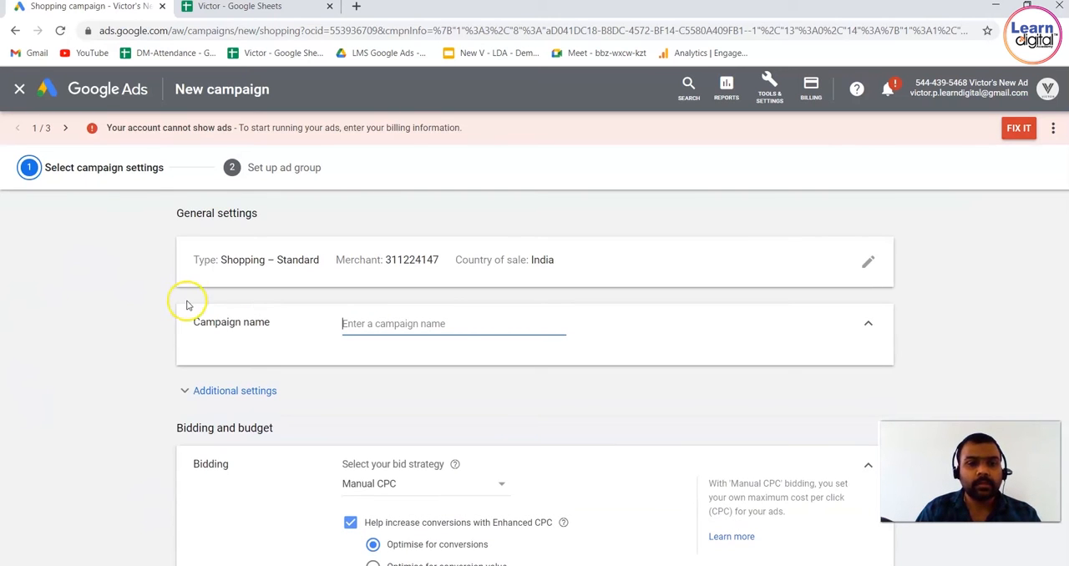
Name the campaign Demo 123 and expand its additional settings
text(Demo 123)
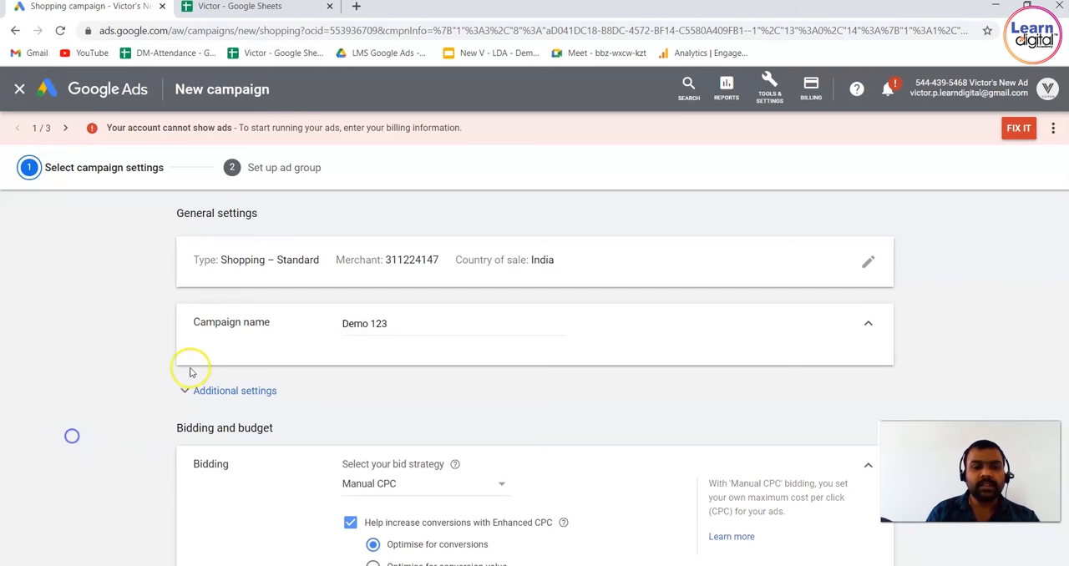
click(206, 390)
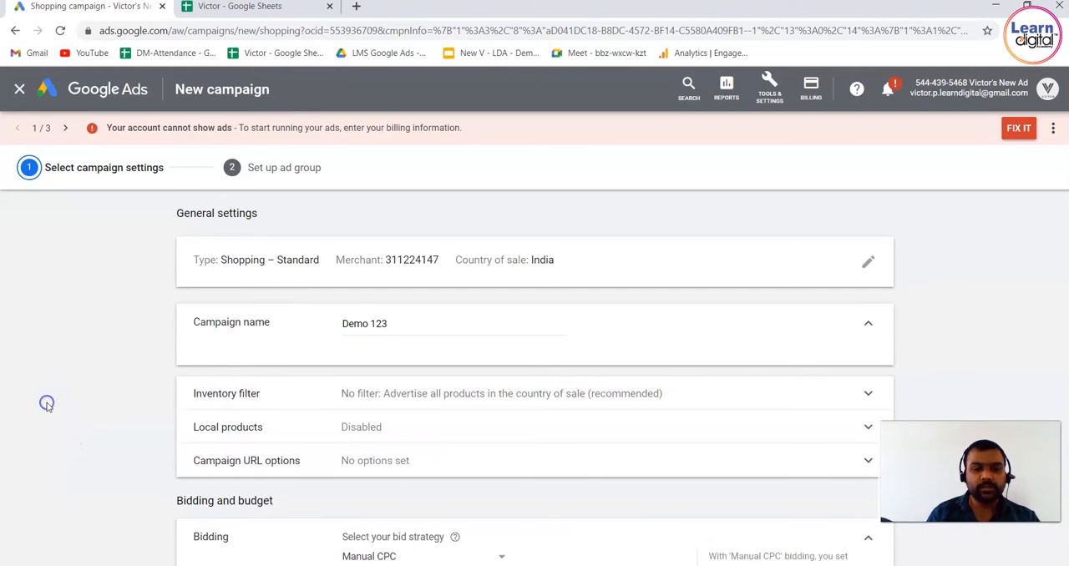
Set the inventory filter to advertise only matching products, with the condition Brand is samsung
scroll(46, 404, down, 1)
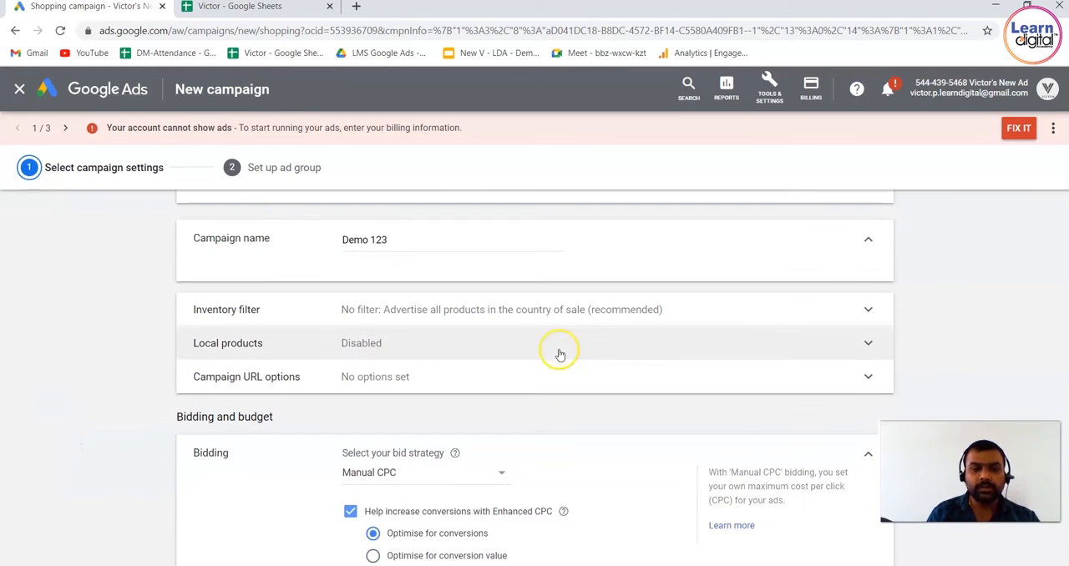
click(606, 322)
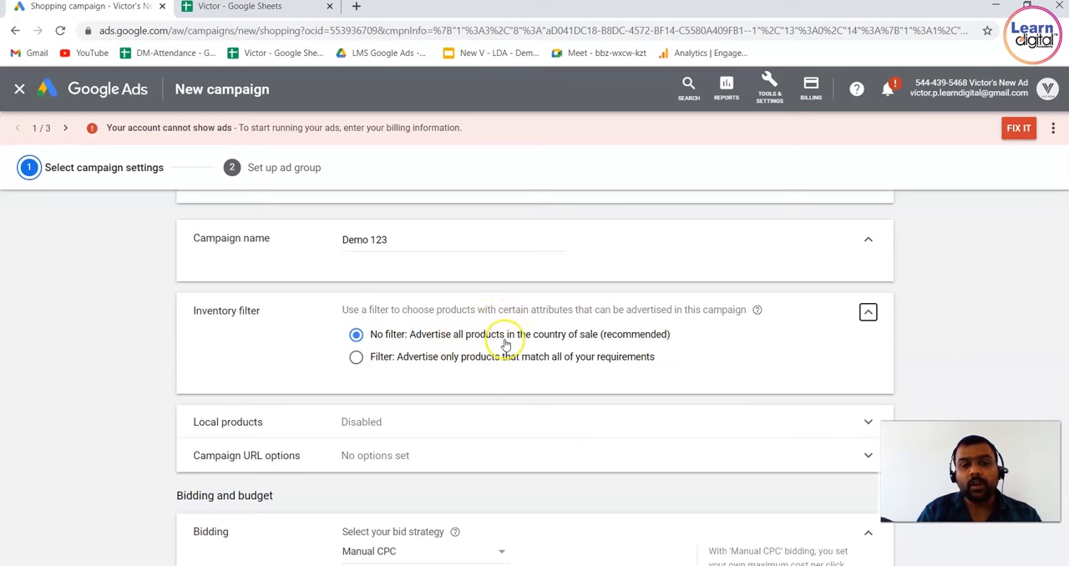
click(357, 359)
click(647, 400)
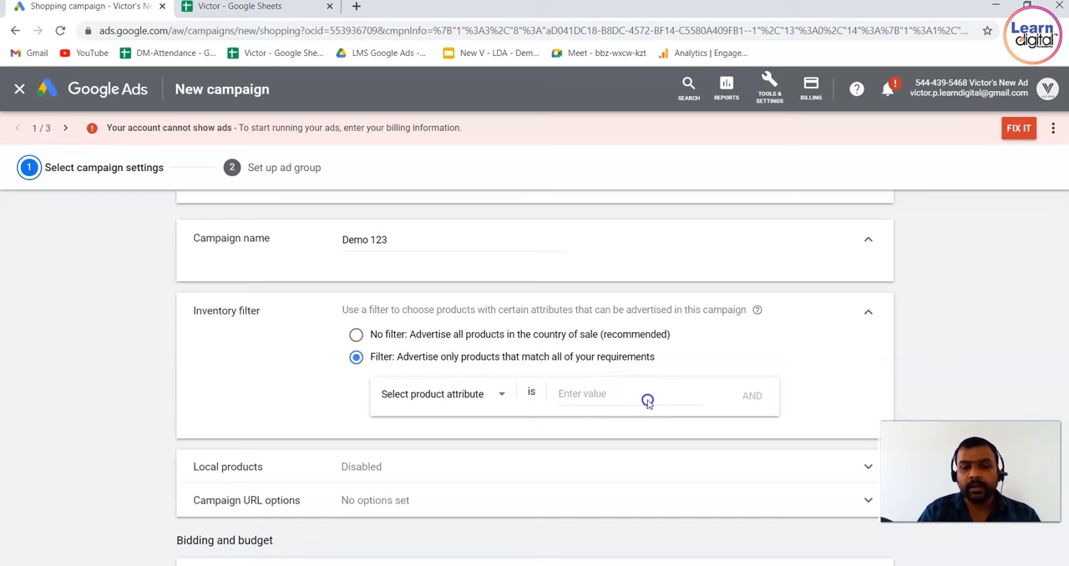
click(497, 400)
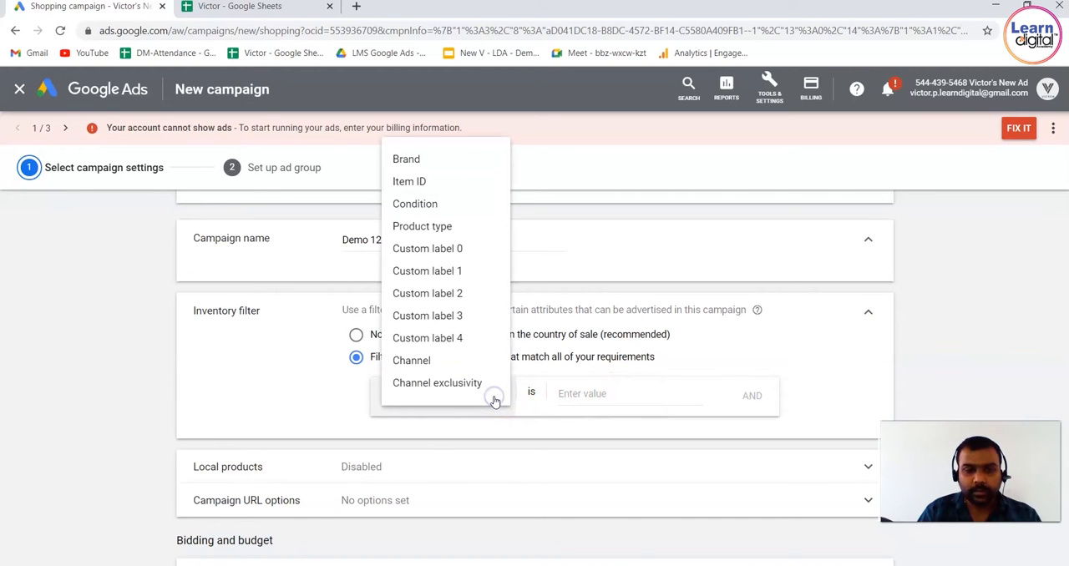
click(424, 158)
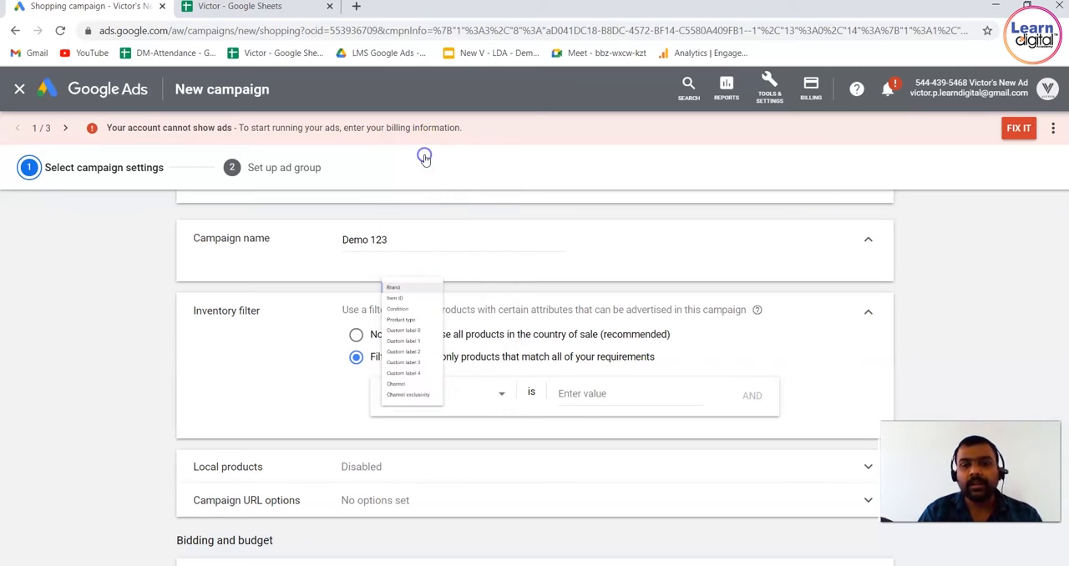
click(622, 391)
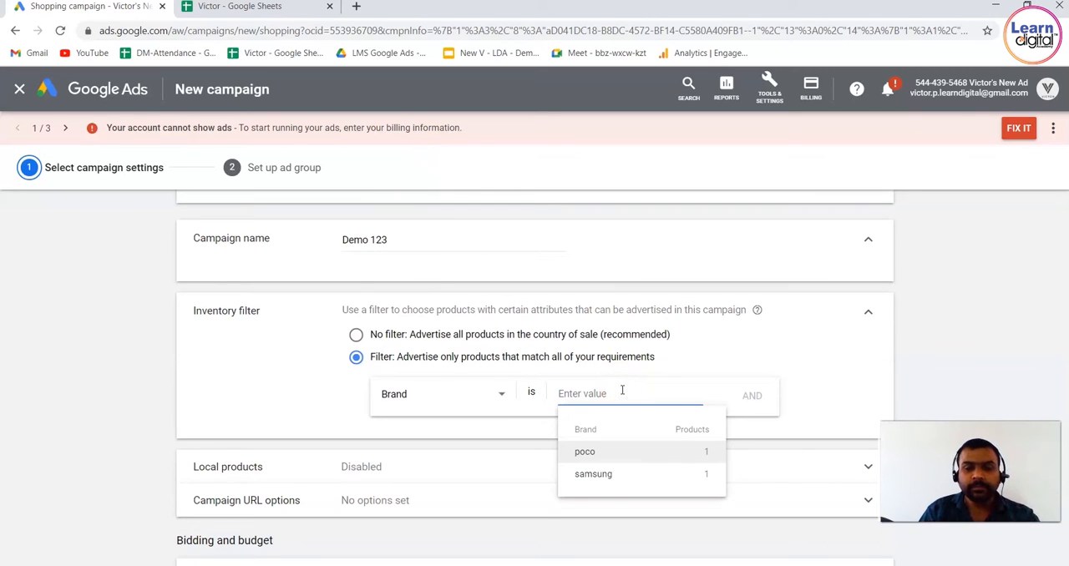
click(609, 474)
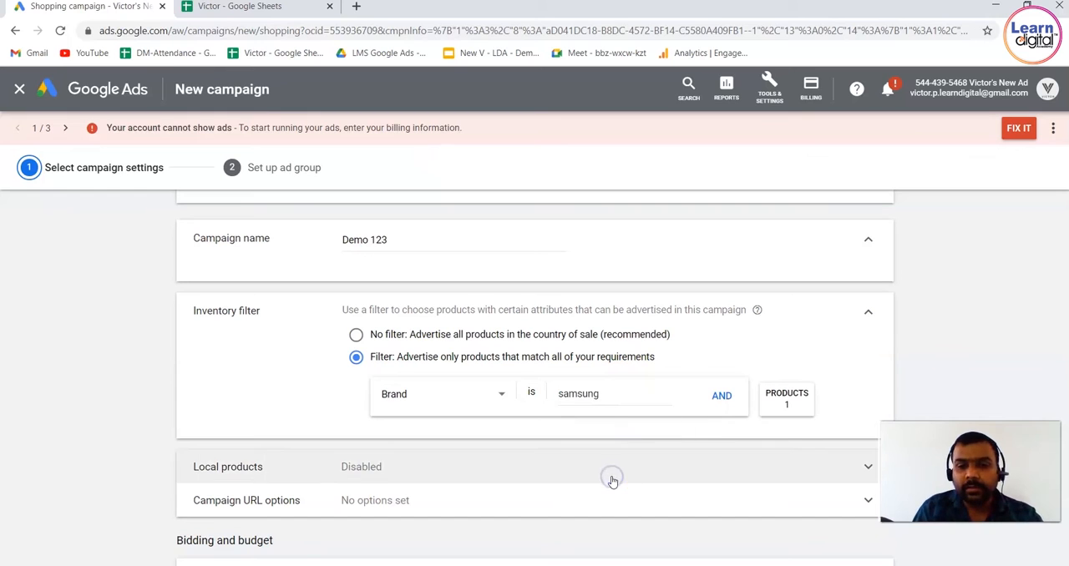
Add a second inventory filter requirement, Condition is New
click(721, 396)
click(463, 440)
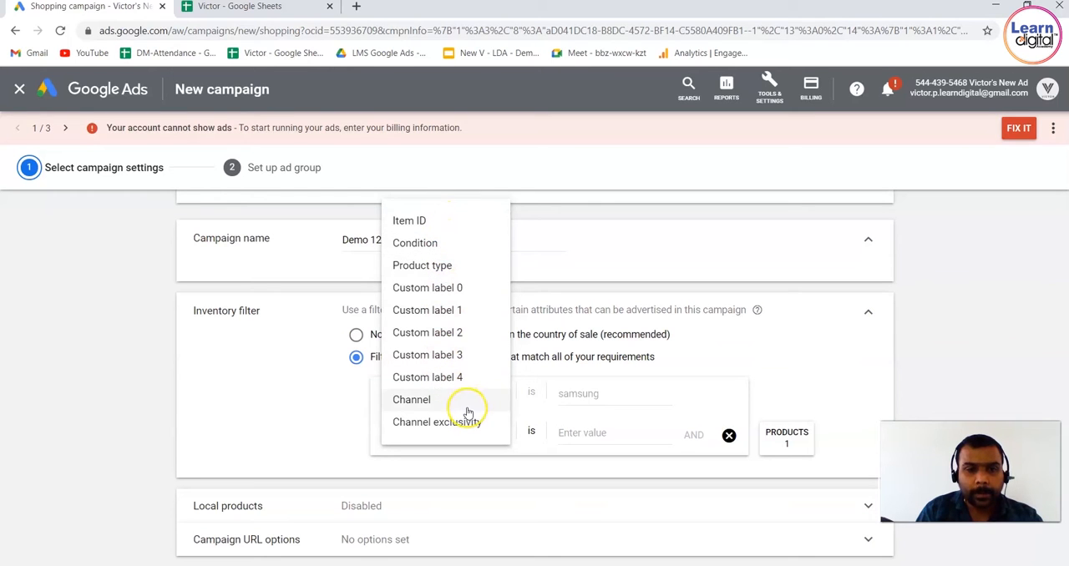
click(450, 245)
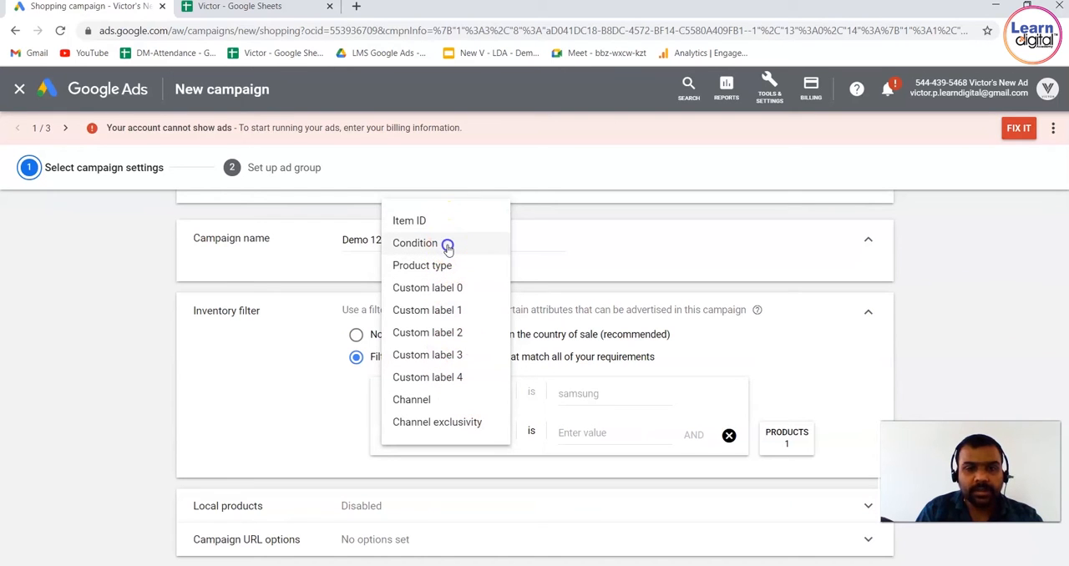
click(583, 436)
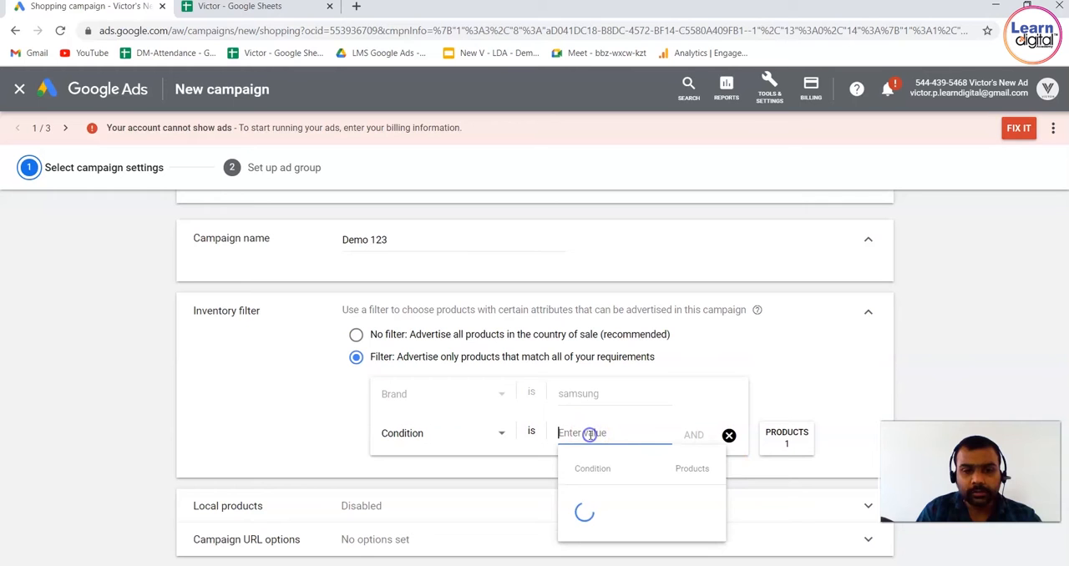
click(660, 493)
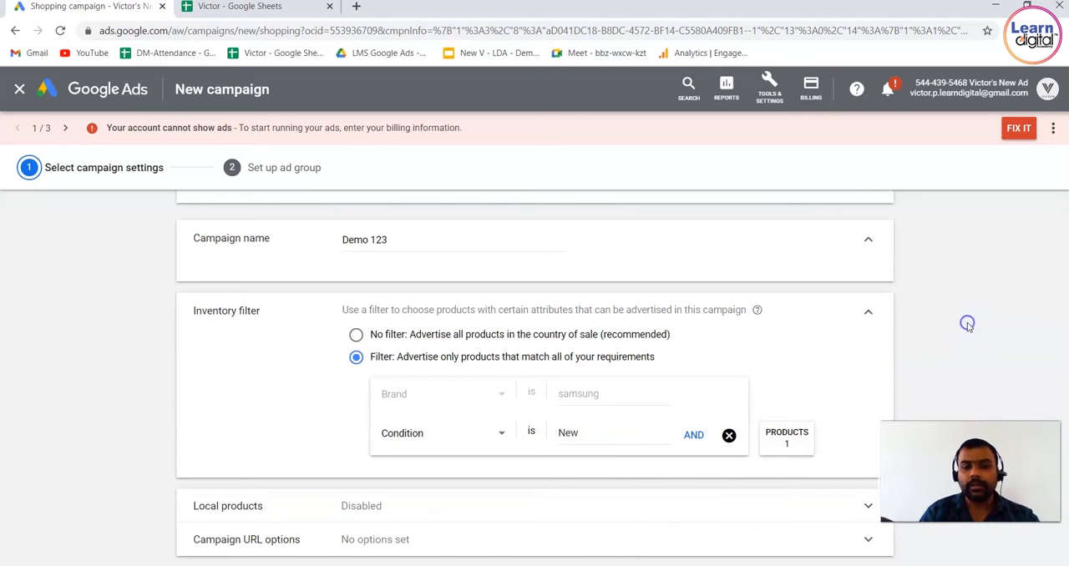
Examine the local products setting with its help text and the campaign URL options
scroll(967, 325, down, 2)
scroll(967, 327, down, 1)
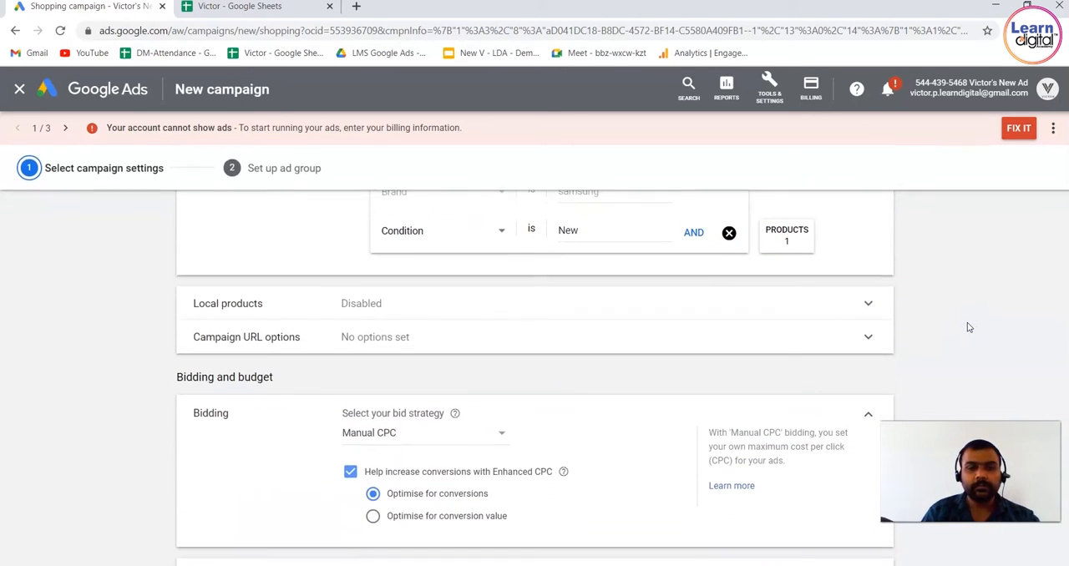
click(873, 289)
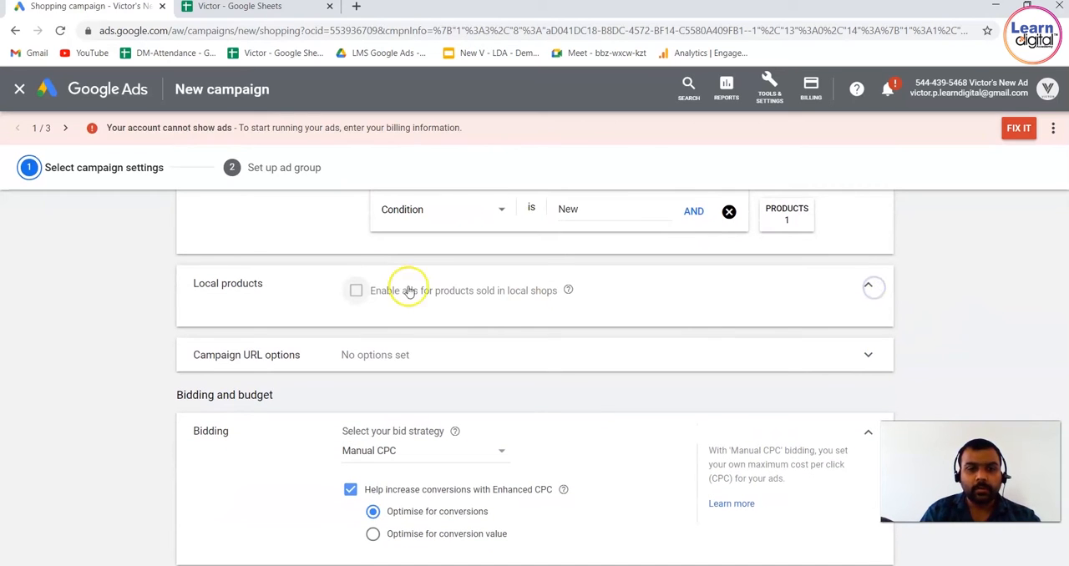
click(569, 290)
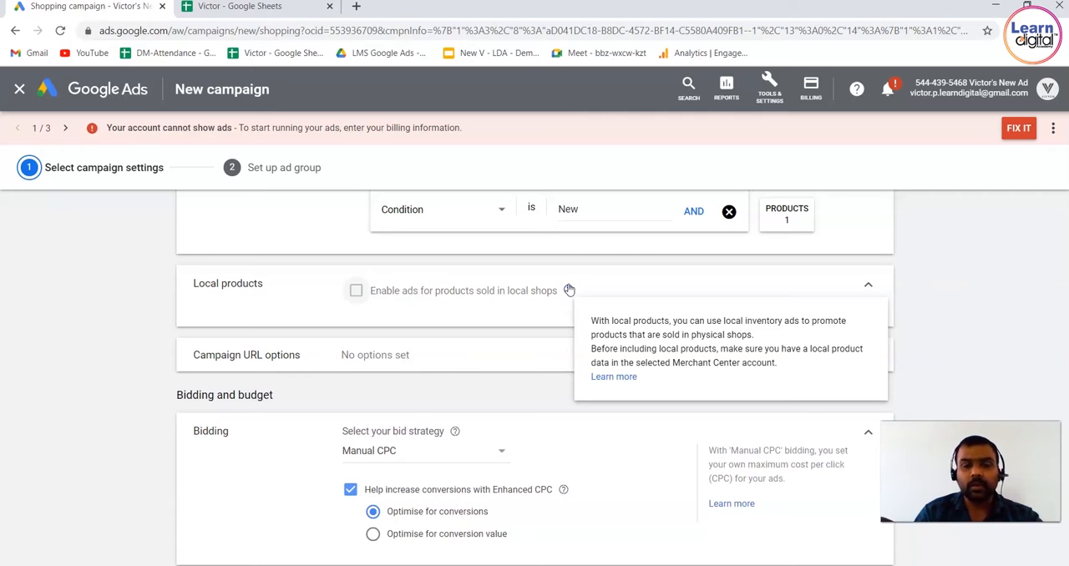
click(352, 290)
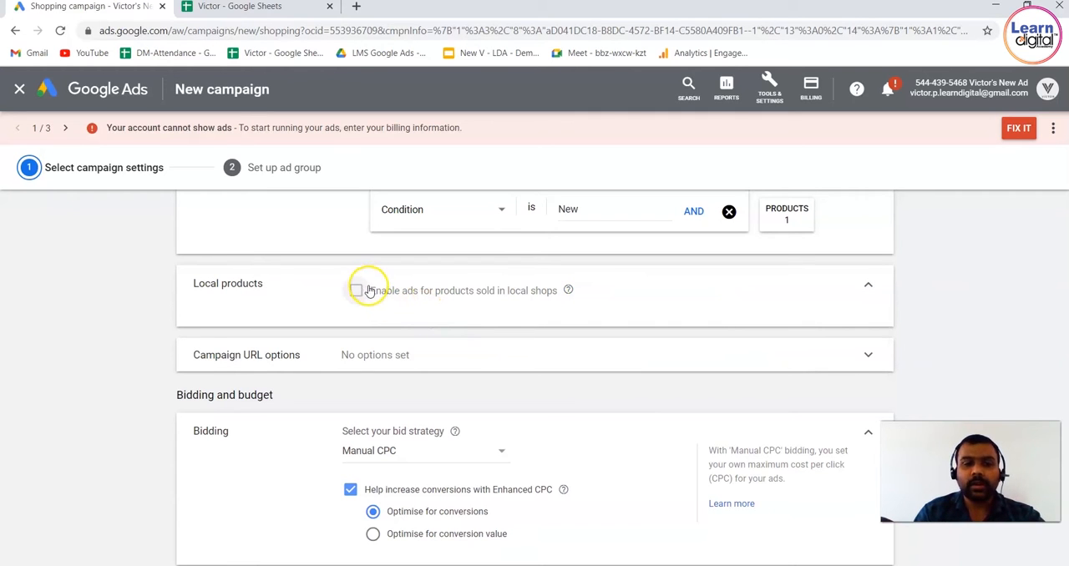
click(425, 363)
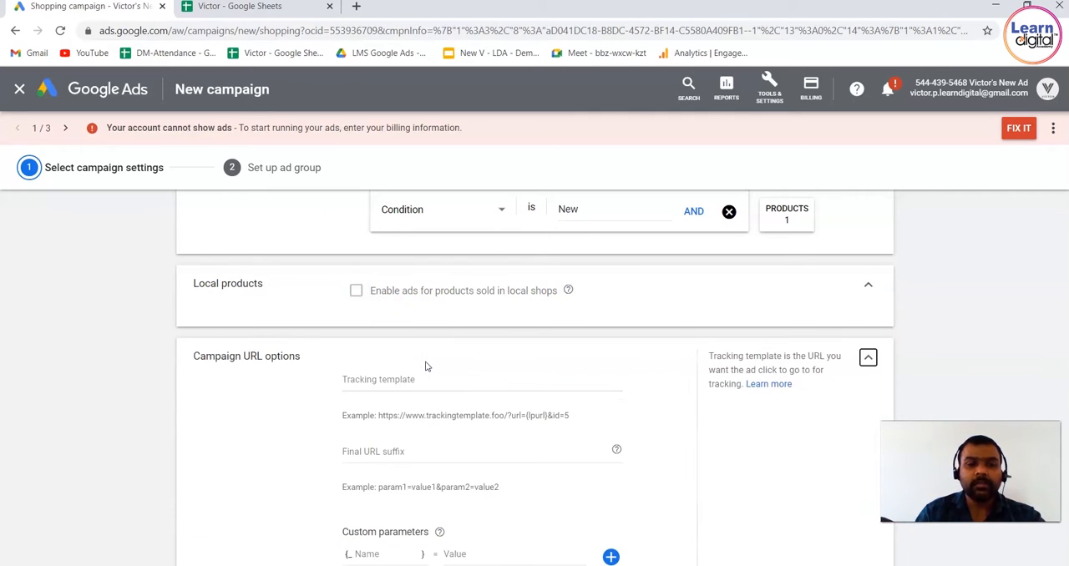
click(869, 358)
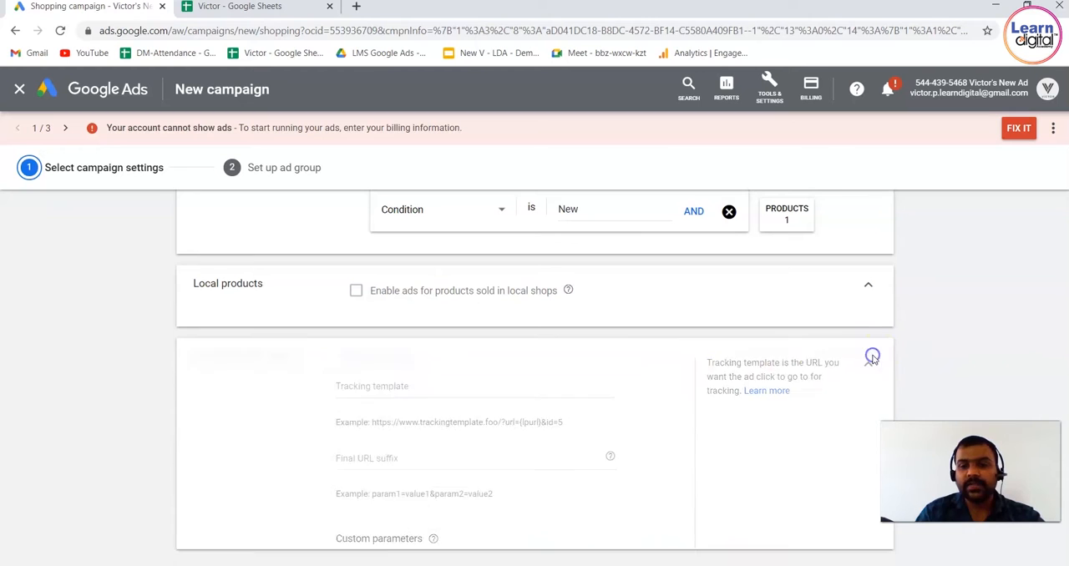
scroll(131, 357, down, 3)
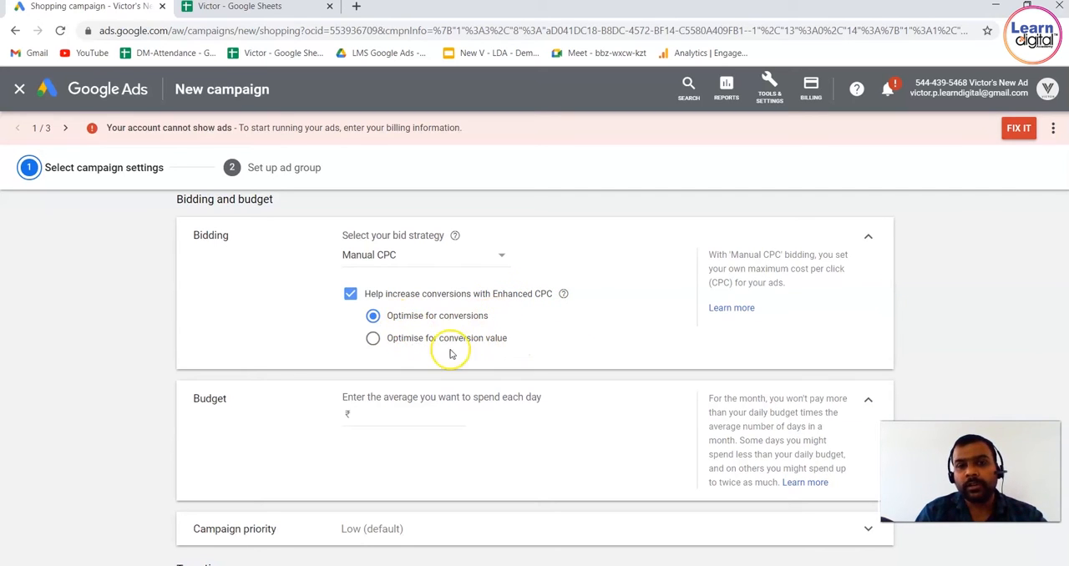
click(368, 338)
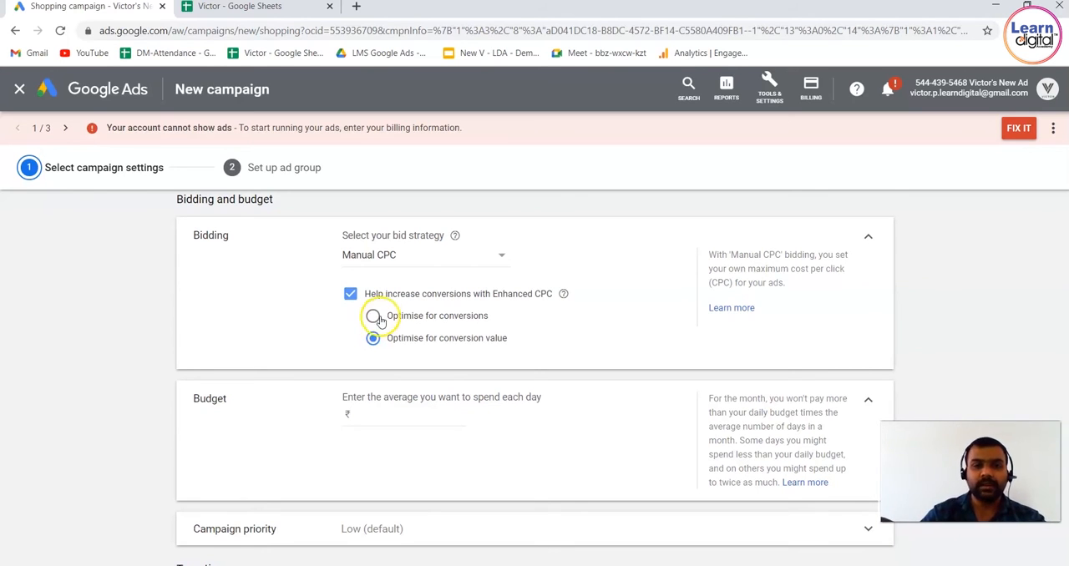
click(373, 317)
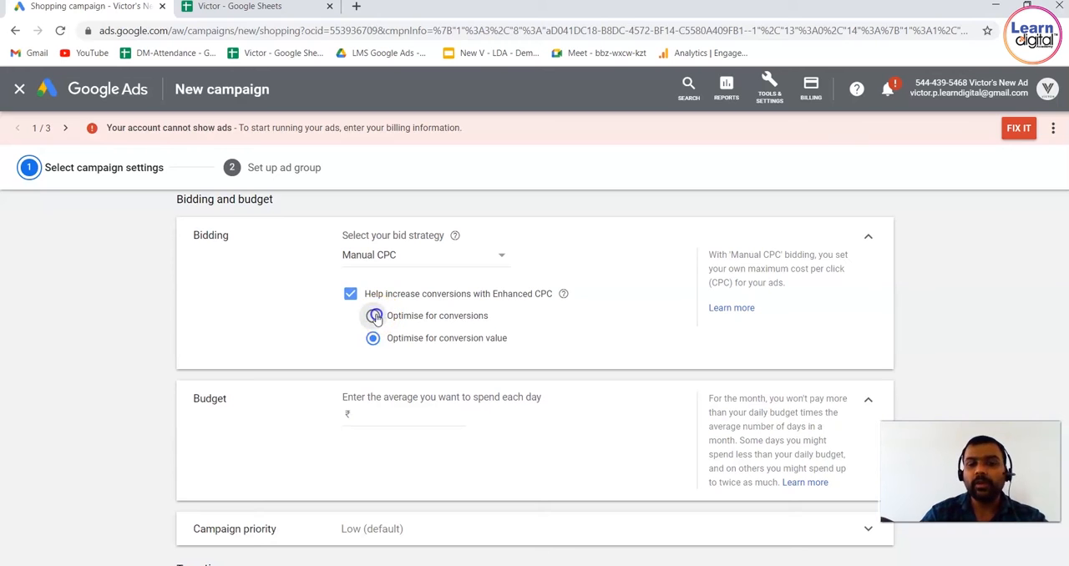
Keep Manual CPC as the bid strategy and set the average daily budget to ₹20,000
click(488, 261)
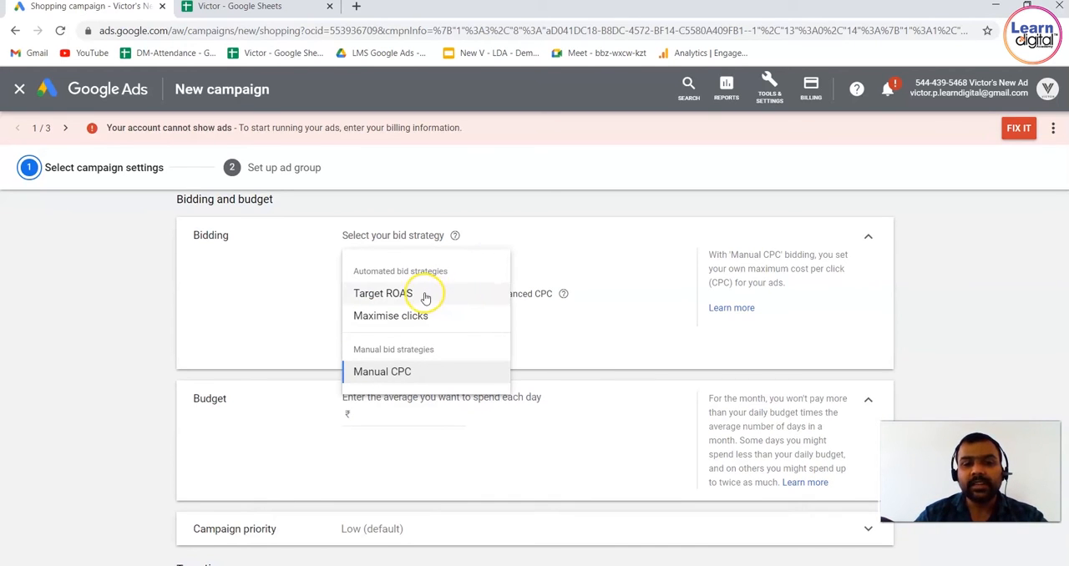
click(433, 381)
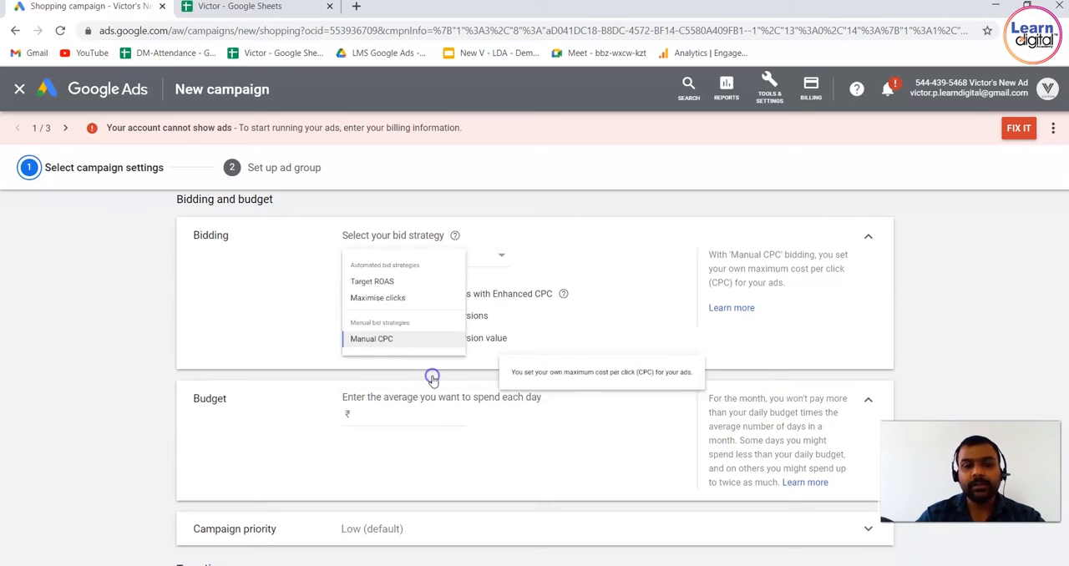
click(420, 413)
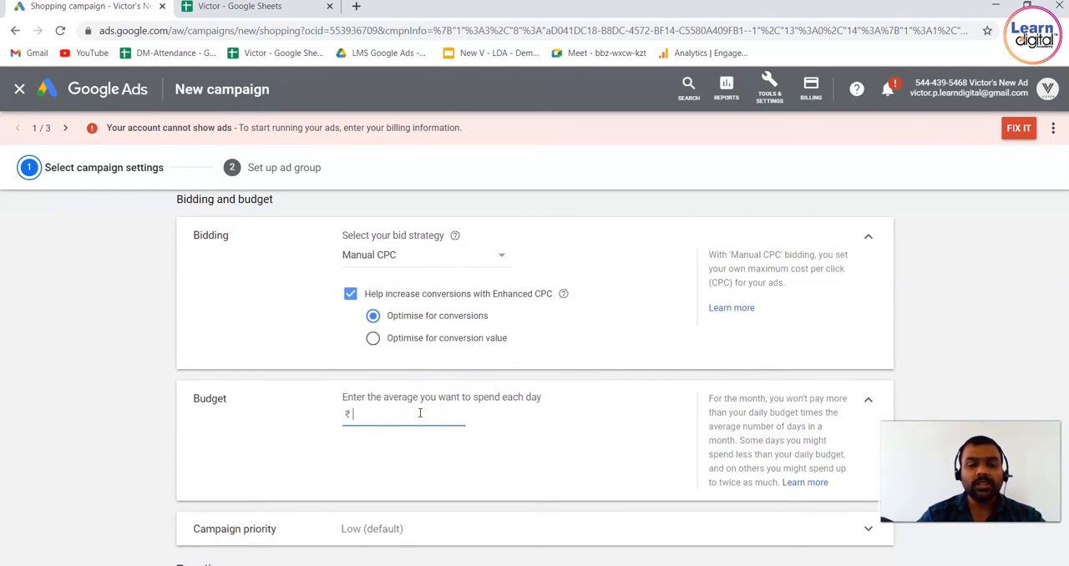
click(280, 455)
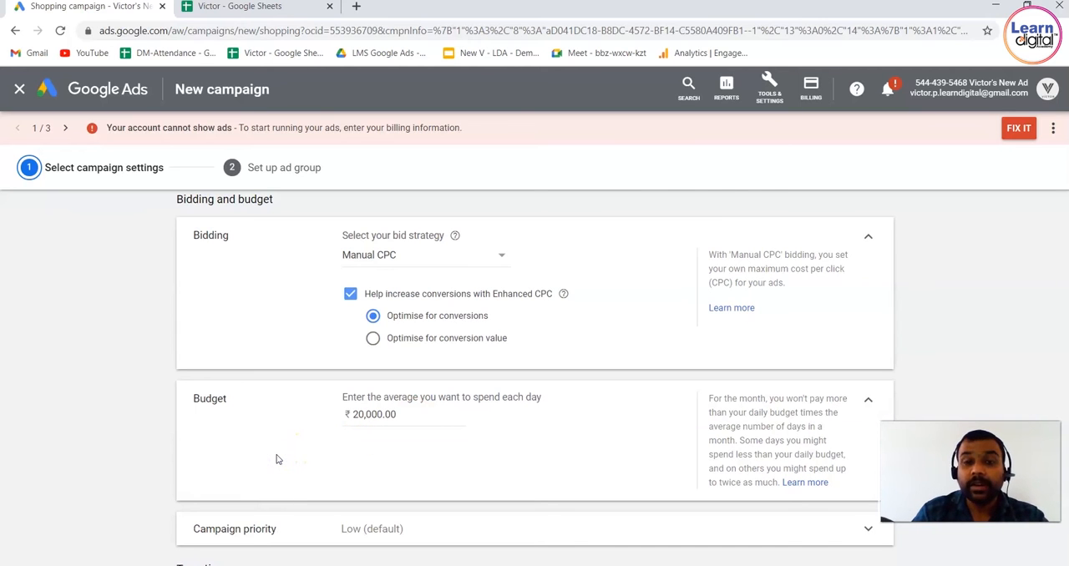
Examine the campaign priority options and collapse the section with Low (default) selected
scroll(278, 460, down, 2)
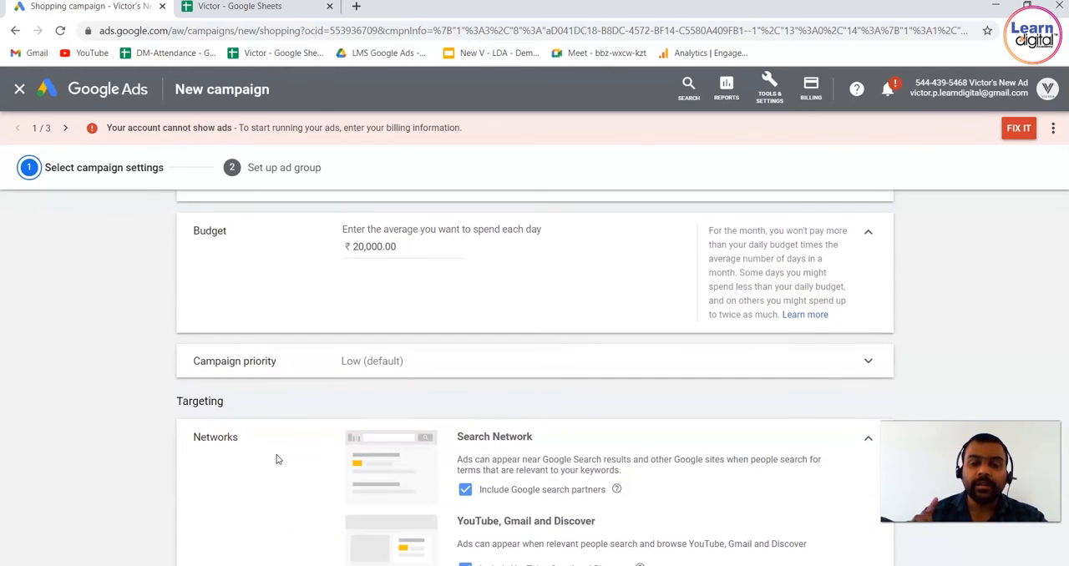
click(381, 364)
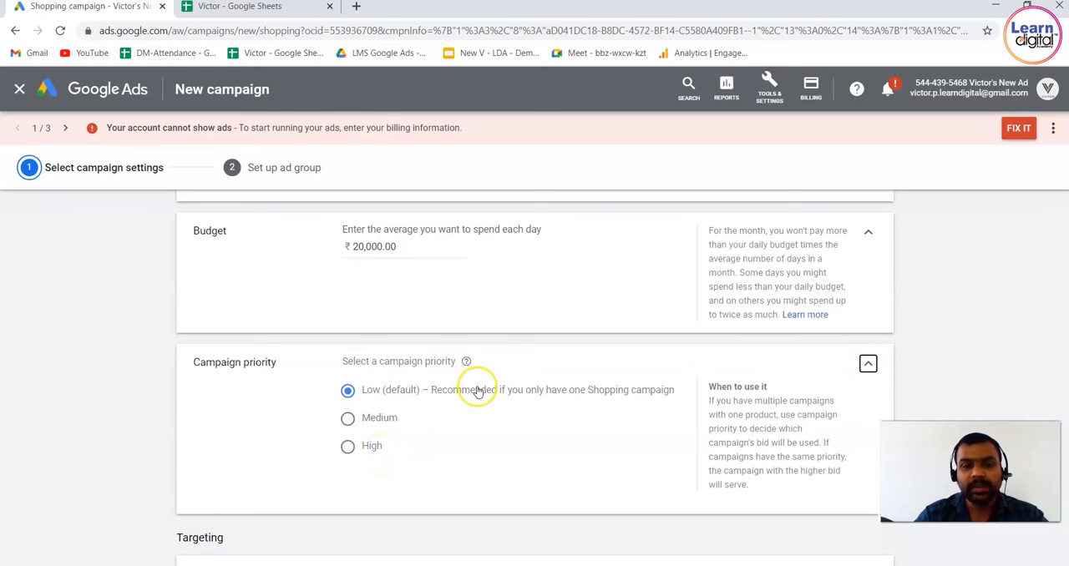
mouse_move(466, 362)
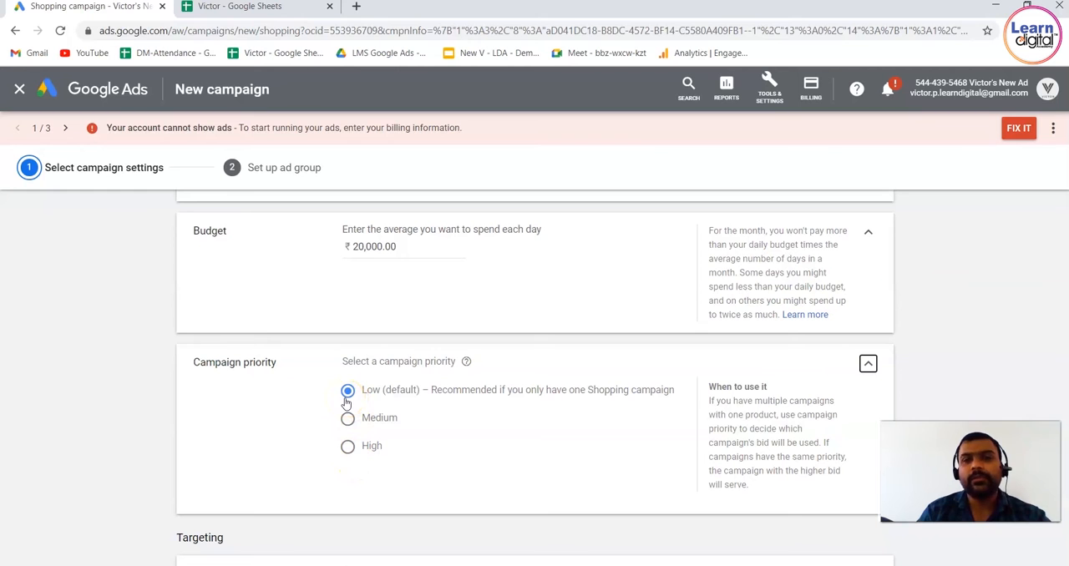
click(869, 366)
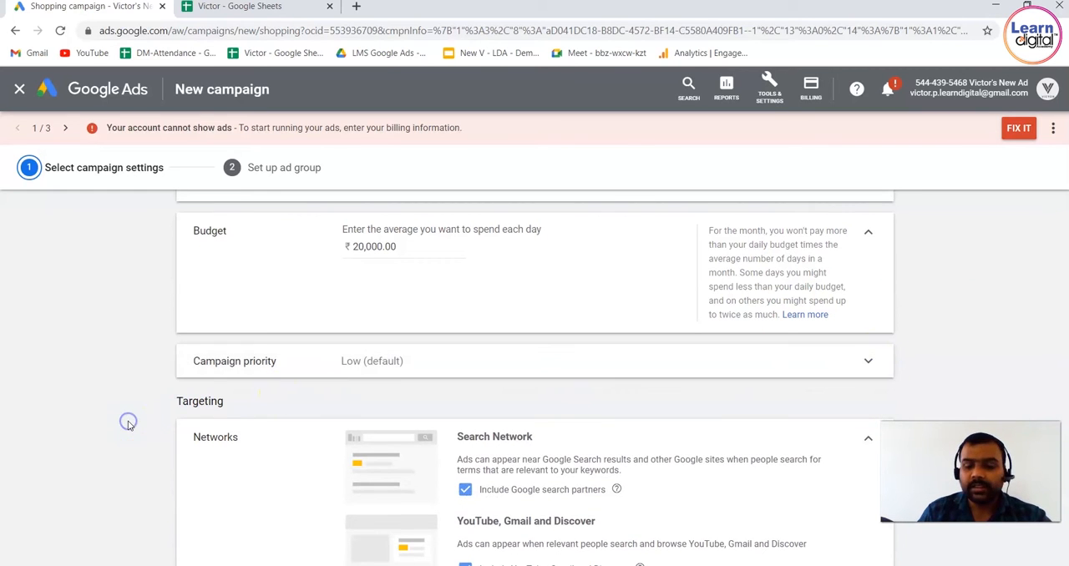
Review the Networks targeting, covering Google search partners and YouTube, Gmail and Discover
scroll(127, 424, down, 3)
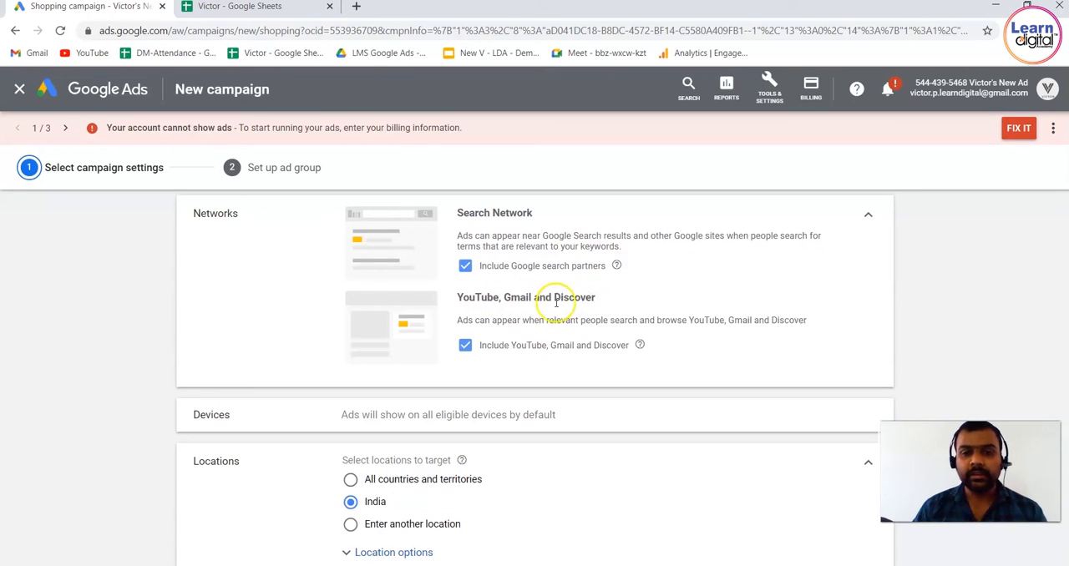
drag(554, 297, 622, 299)
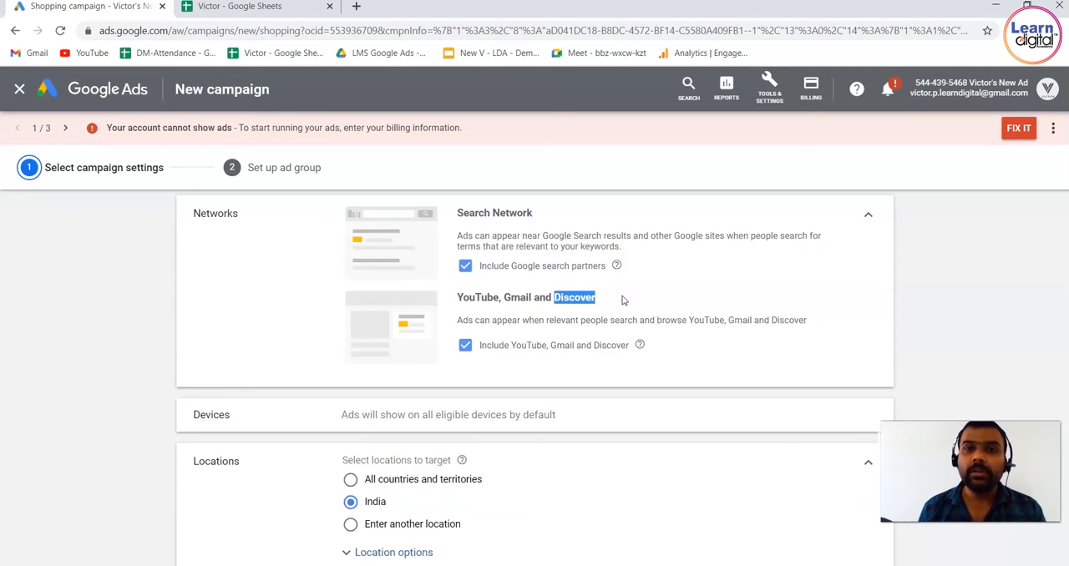
click(241, 307)
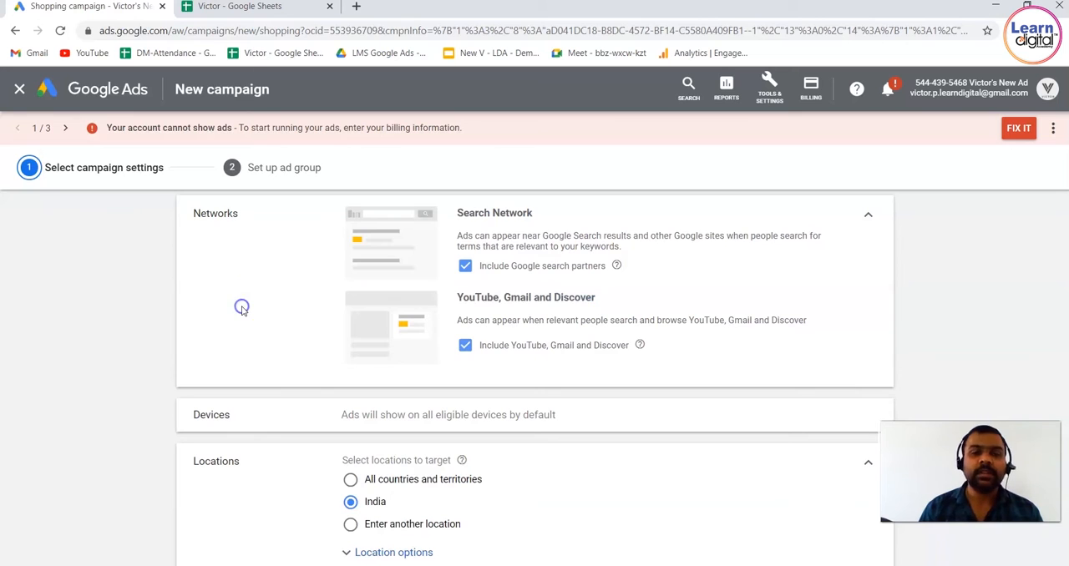
Choose to enter another location and target the city of Bengaluru, Karnataka, India
scroll(242, 309, down, 2)
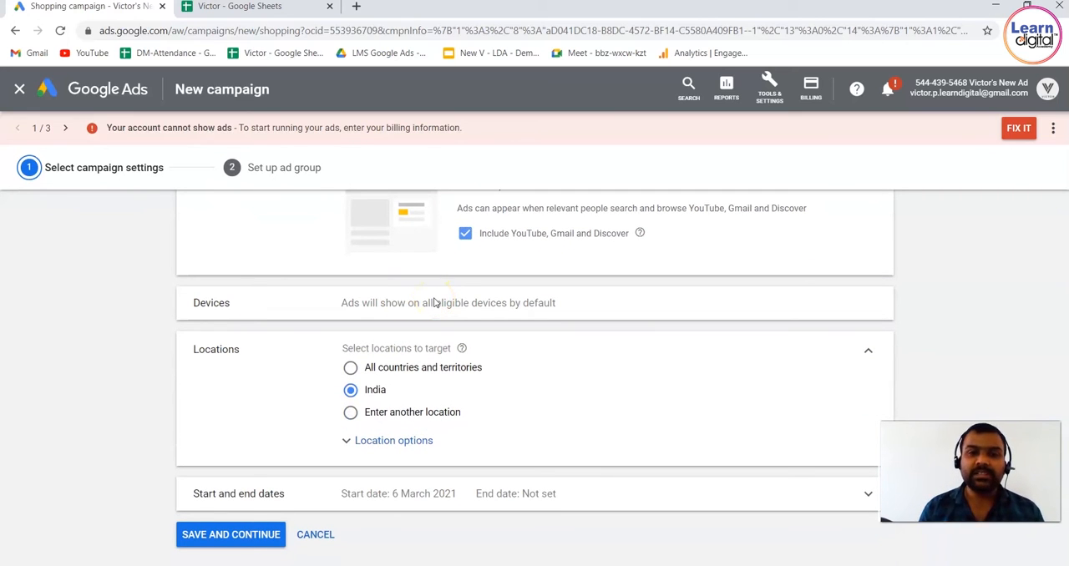
scroll(258, 398, down, 1)
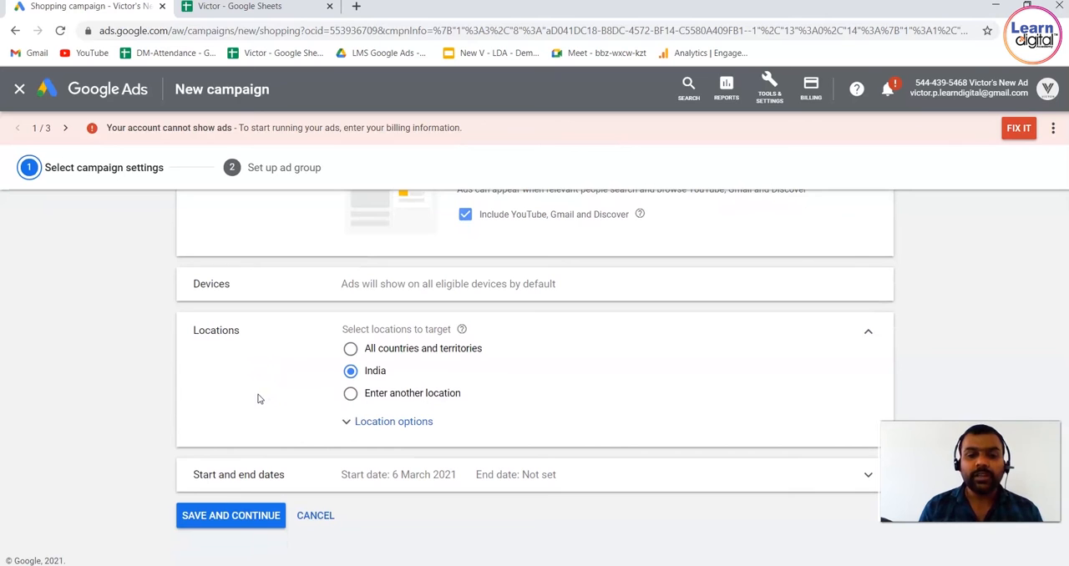
click(352, 397)
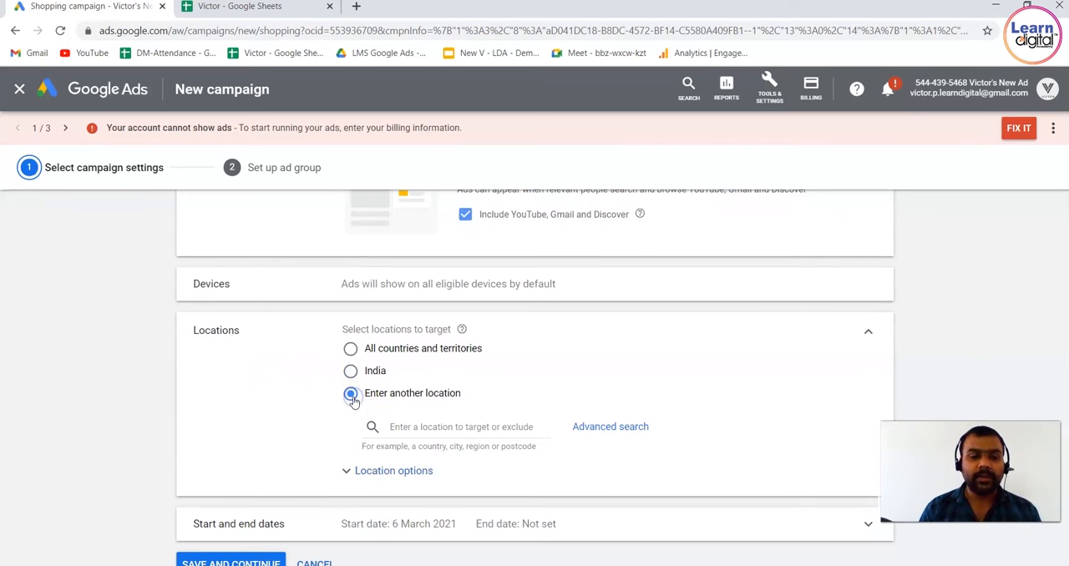
click(420, 427)
text(ben)
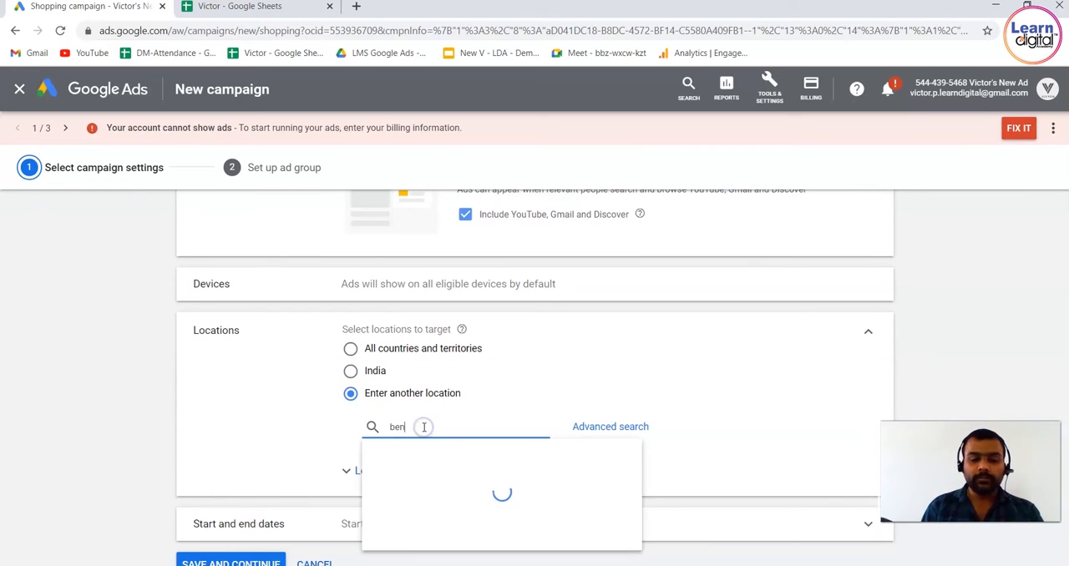
text(galiru)
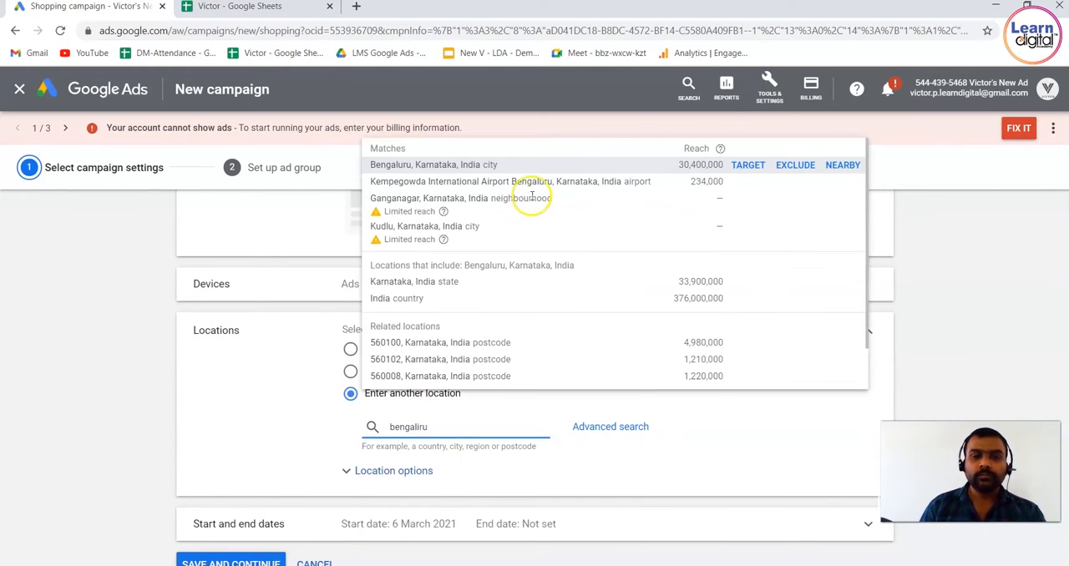
click(740, 166)
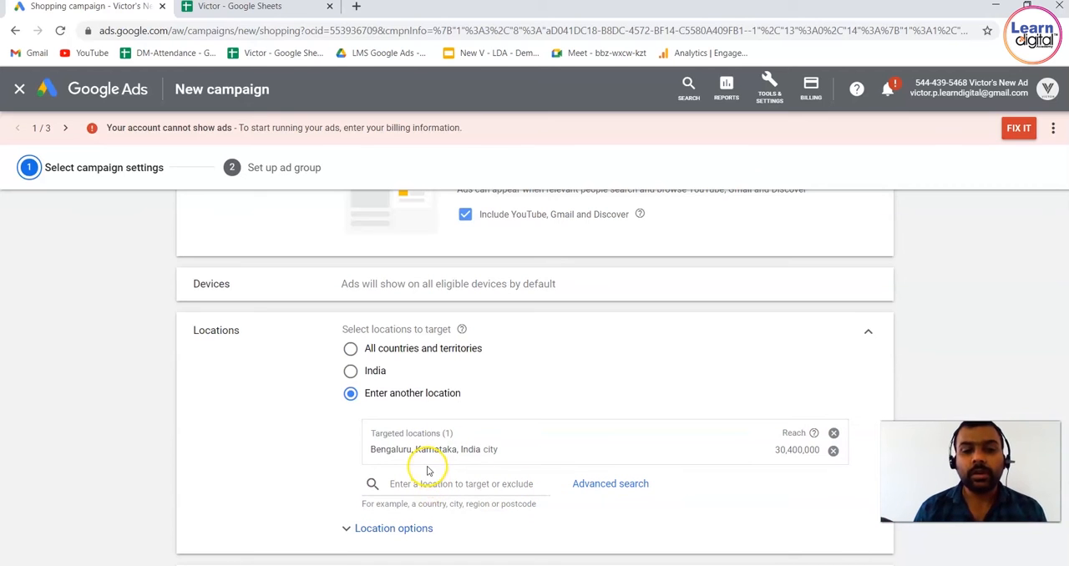
Set the location target option to Presence: People in or regularly in your targeted locations, and save the campaign settings
scroll(262, 492, down, 2)
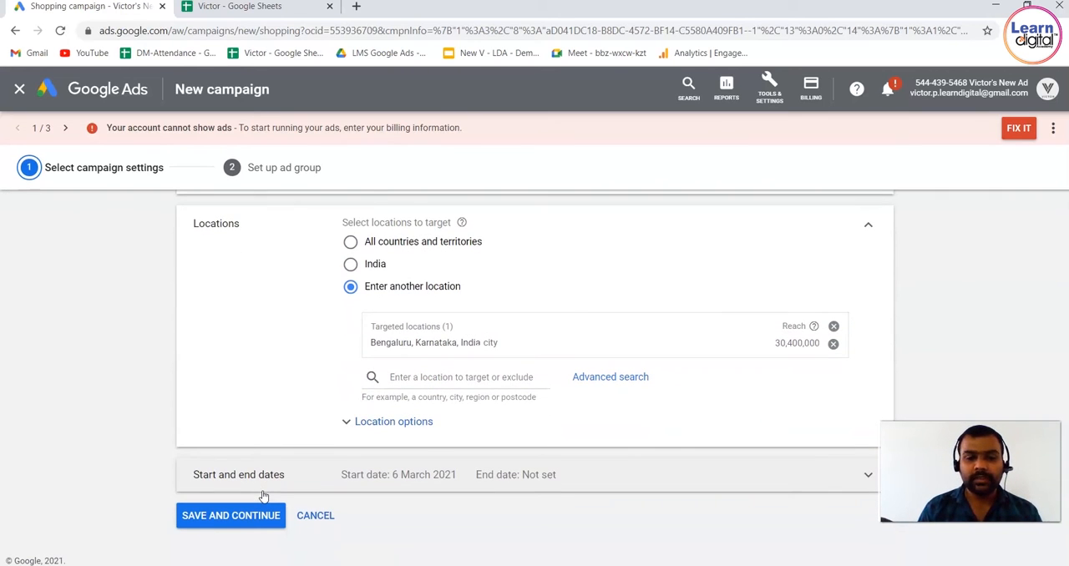
click(389, 421)
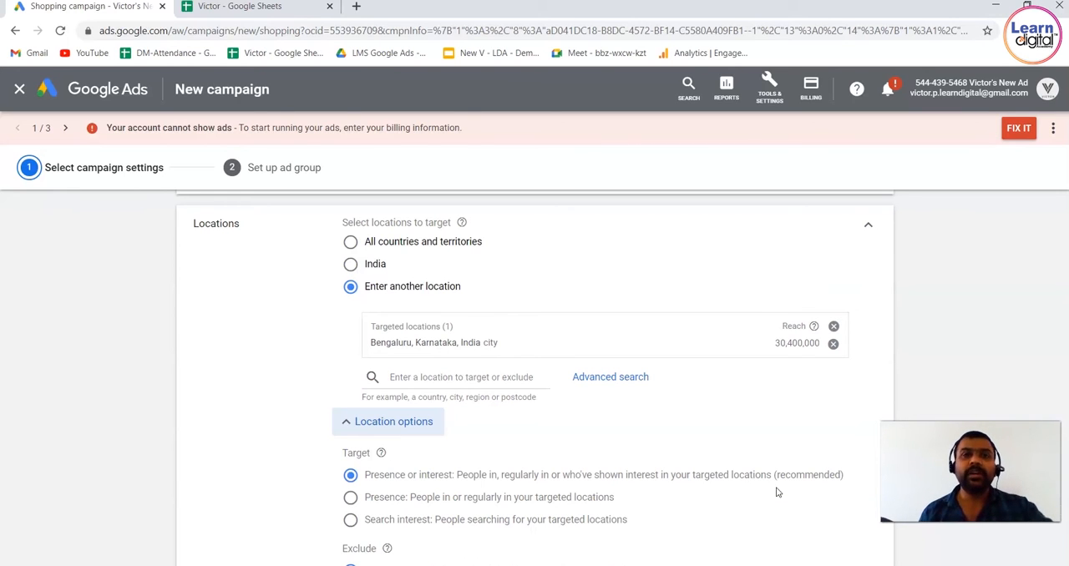
click(350, 499)
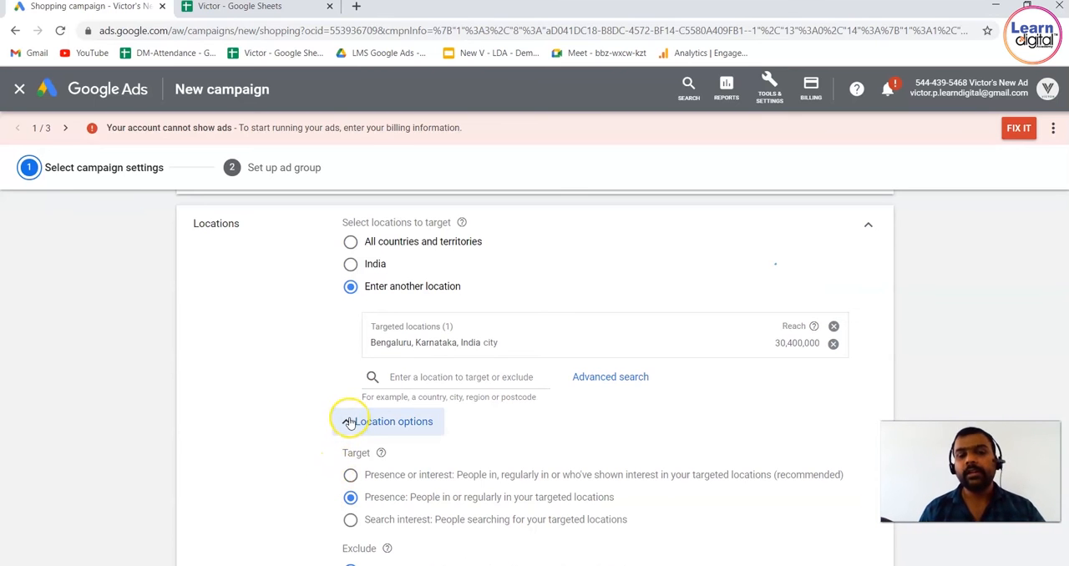
scroll(250, 527, down, 3)
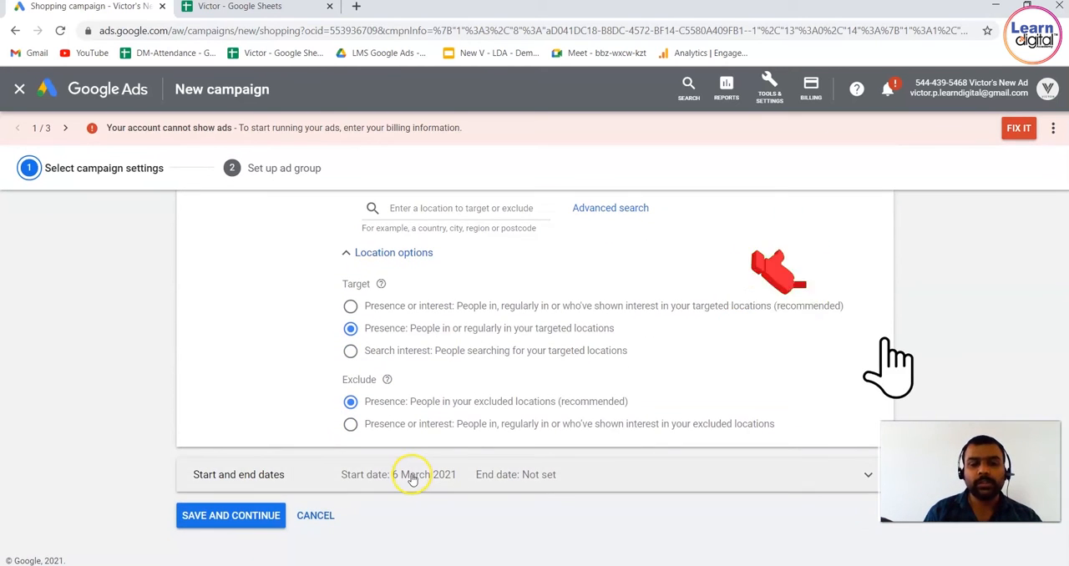
click(272, 516)
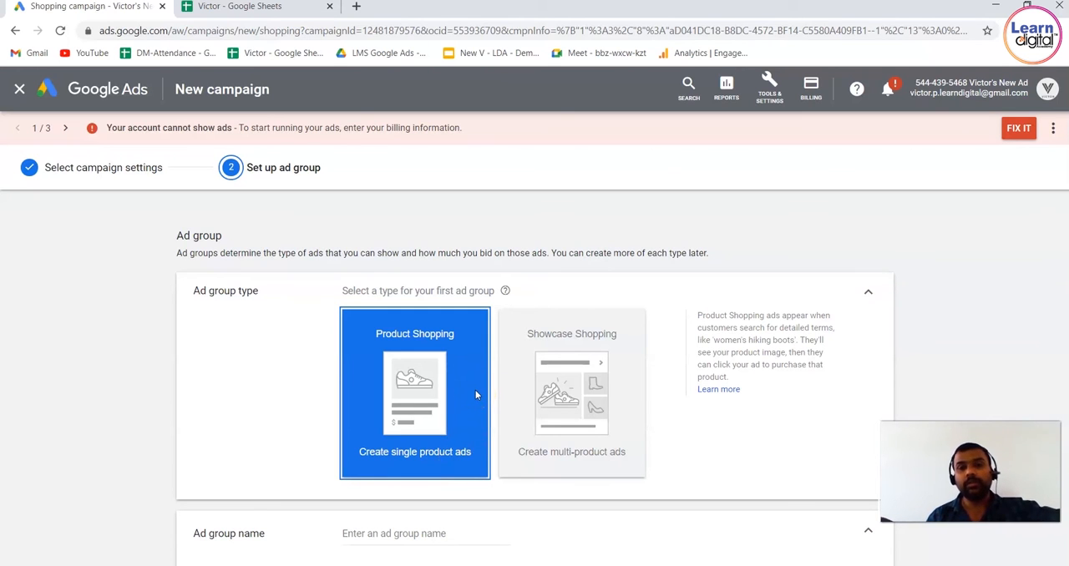
Name the Product Shopping ad group Ad Group 124, set its CPC bid to ₹45 and save it
click(268, 369)
scroll(268, 370, down, 3)
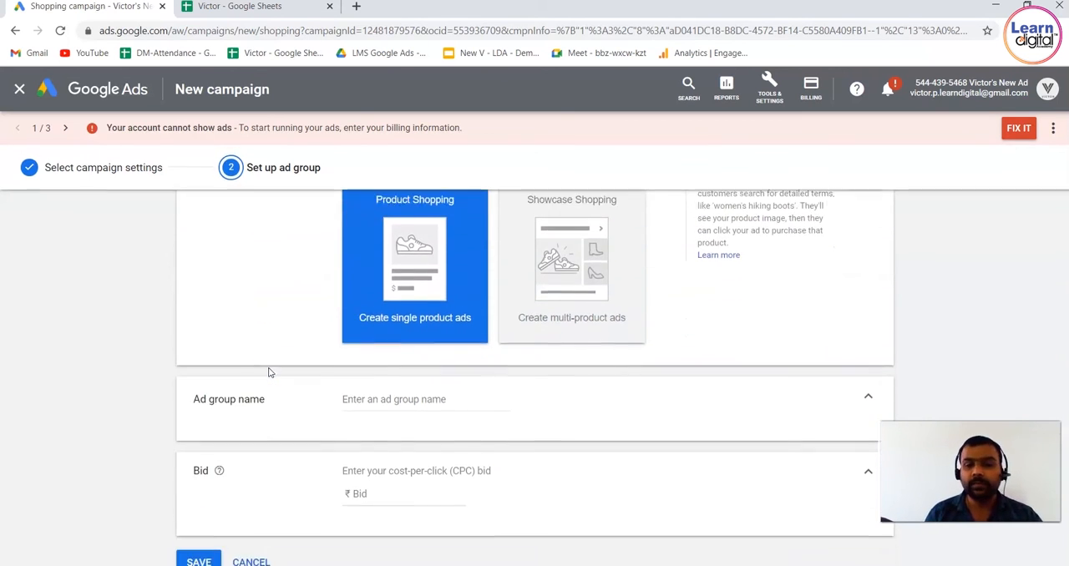
click(390, 334)
text(Ad Group 124)
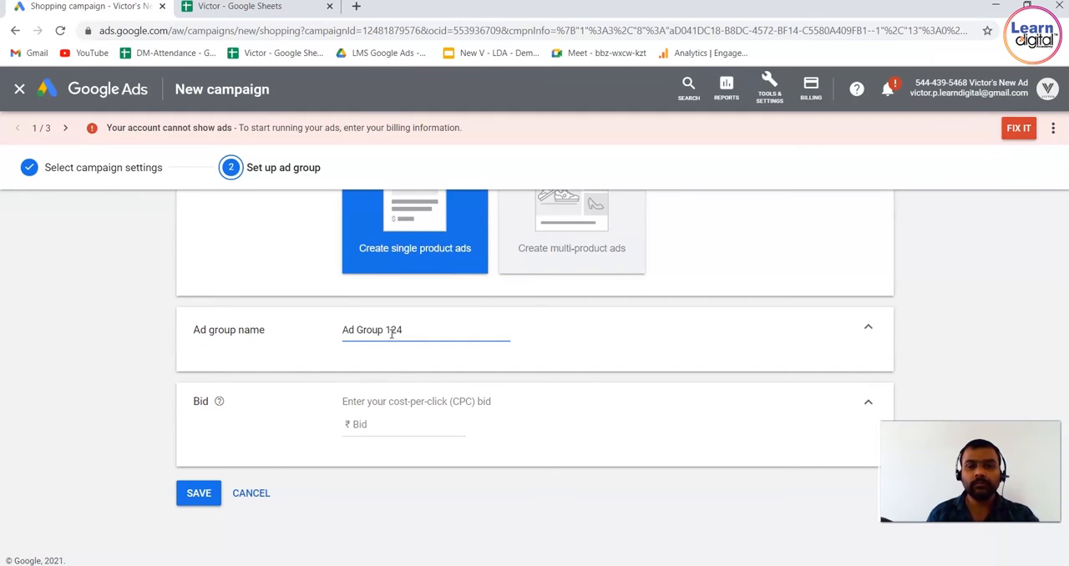
click(396, 425)
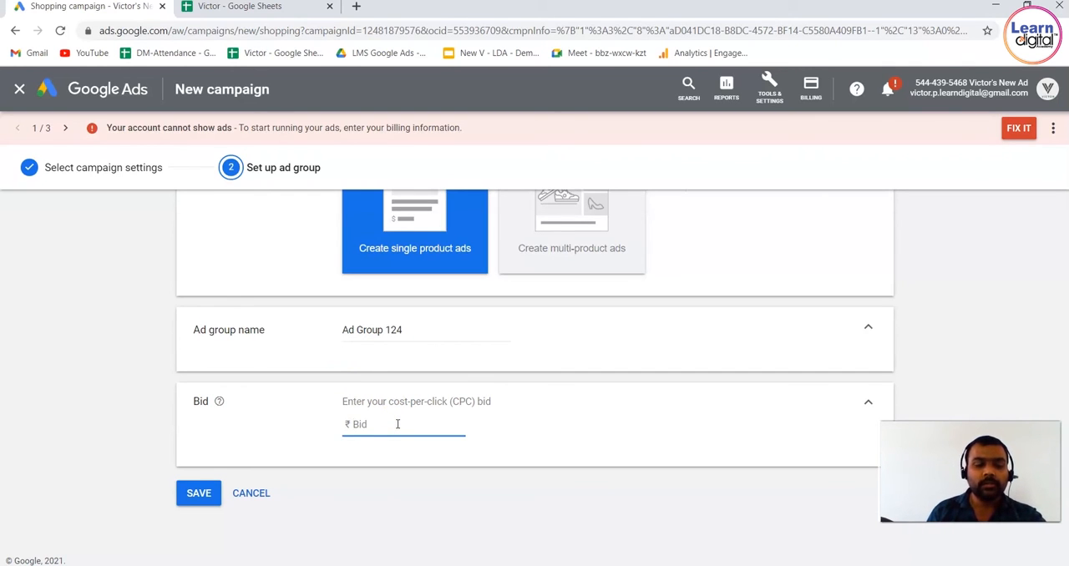
text(45)
click(199, 493)
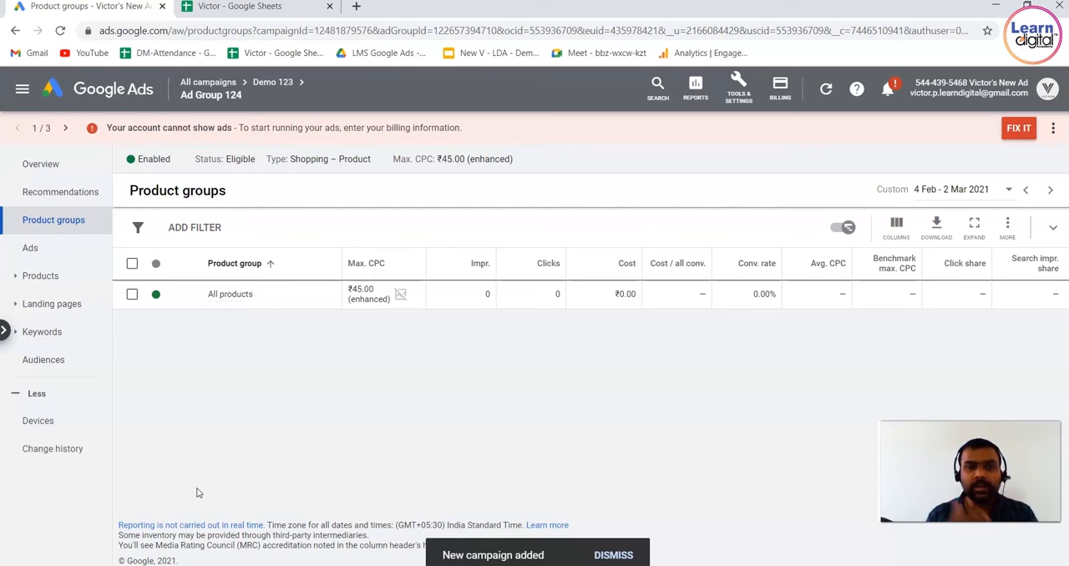
Start another campaign with the Sales goal, type Shopping and subtype Standard Shopping campaign, with India as country of sale
click(148, 95)
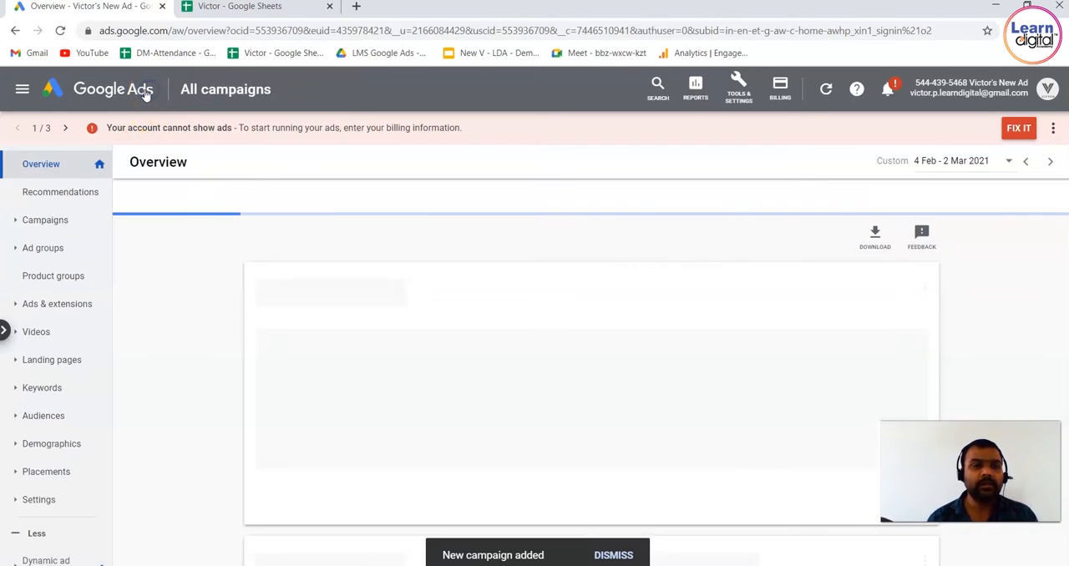
click(301, 243)
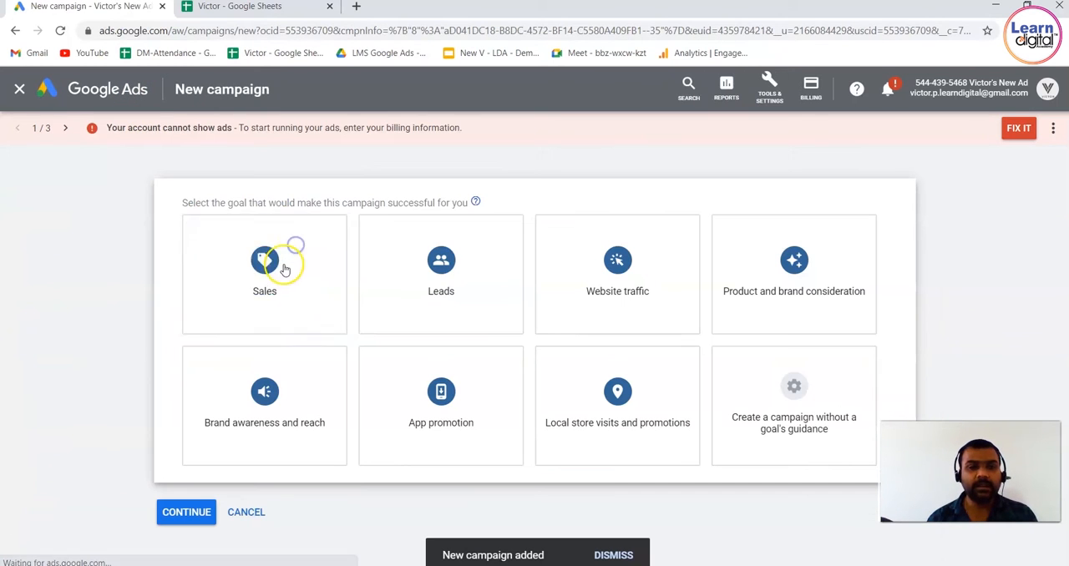
click(617, 250)
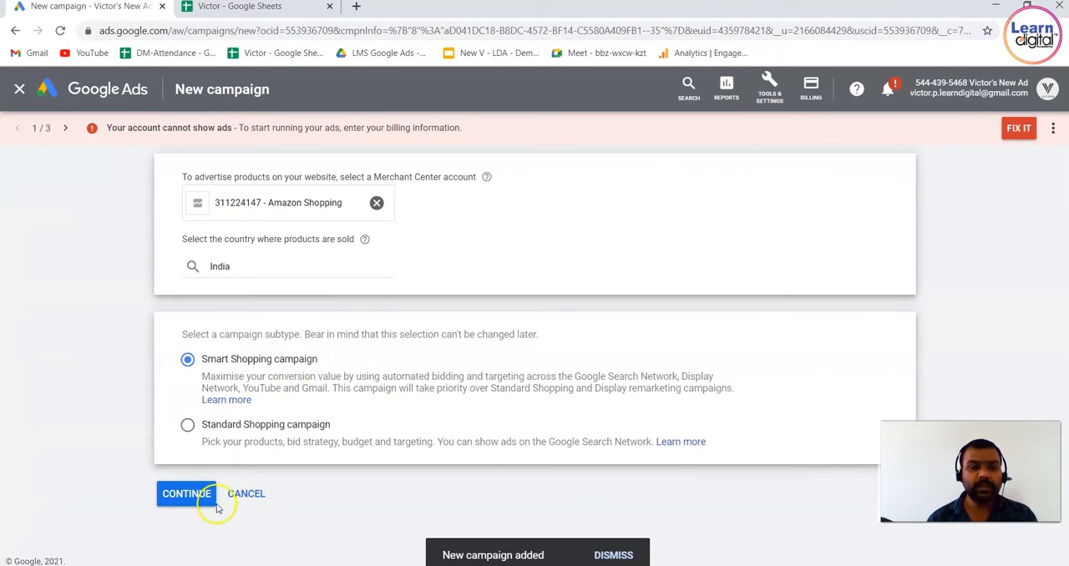
click(187, 424)
click(187, 493)
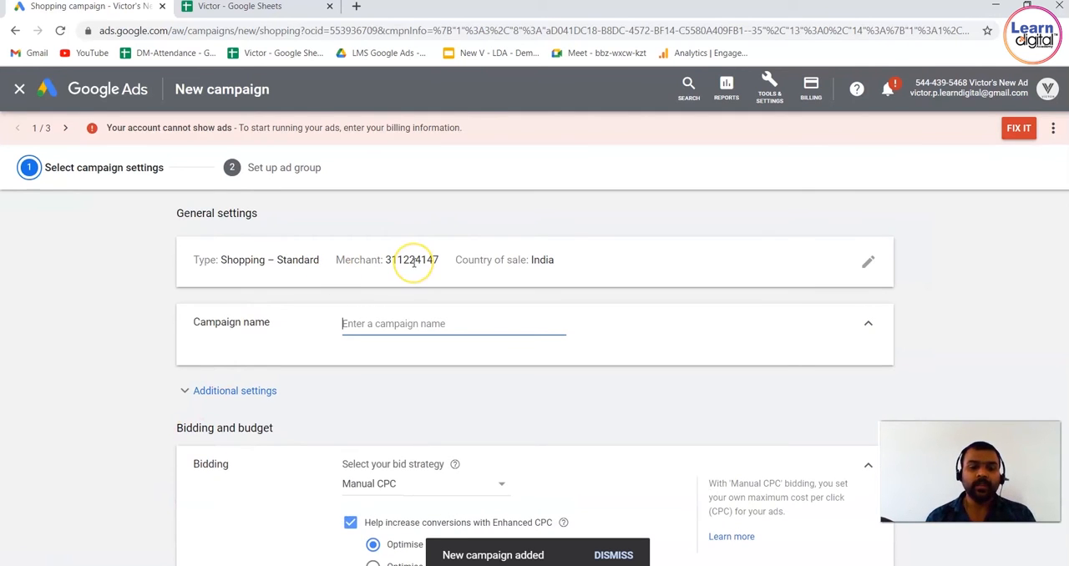
Name the second campaign Demo 432 and expand its additional settings
text(d)
key(BackSpace)
text(Demo 432)
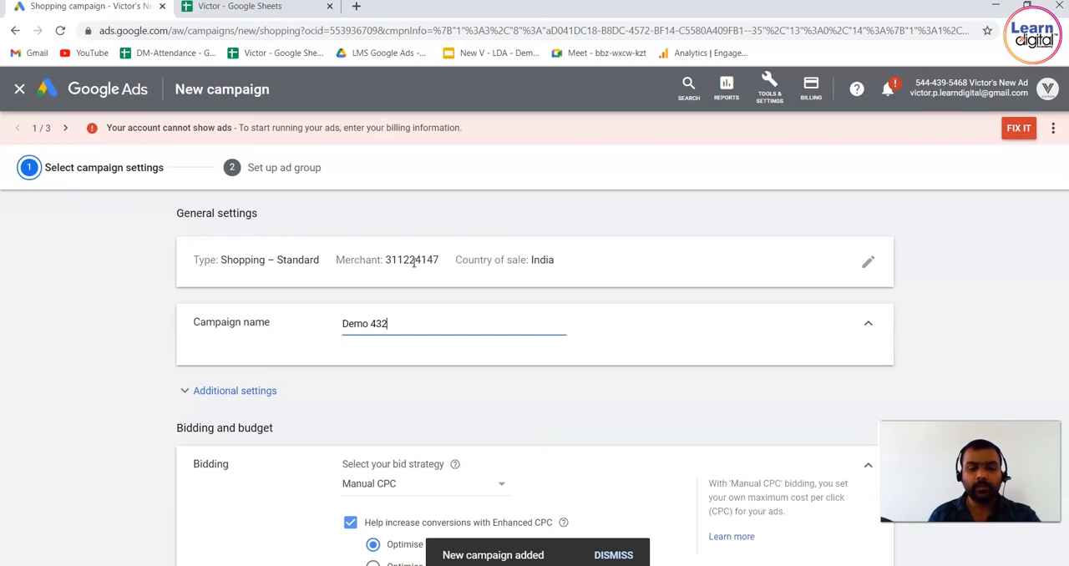
click(267, 391)
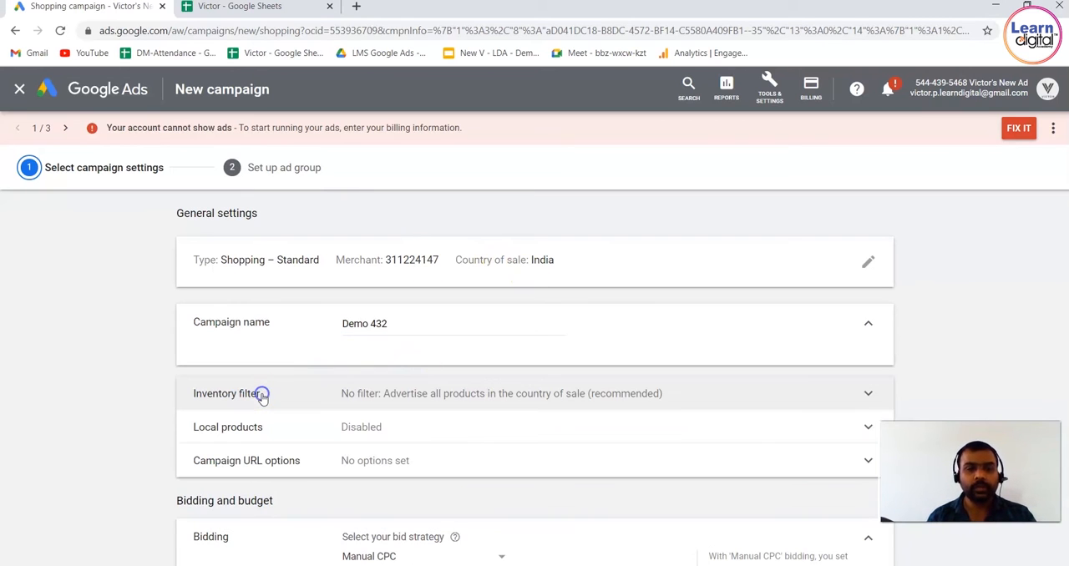
Try the inventory filter for matching products only and return it to No filter, advertising all products
click(366, 393)
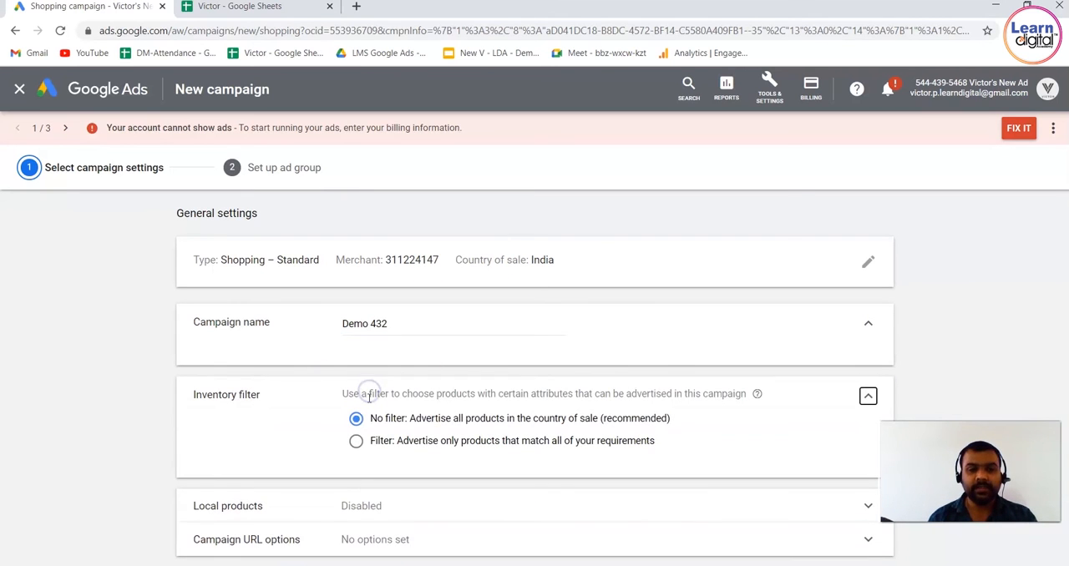
click(357, 442)
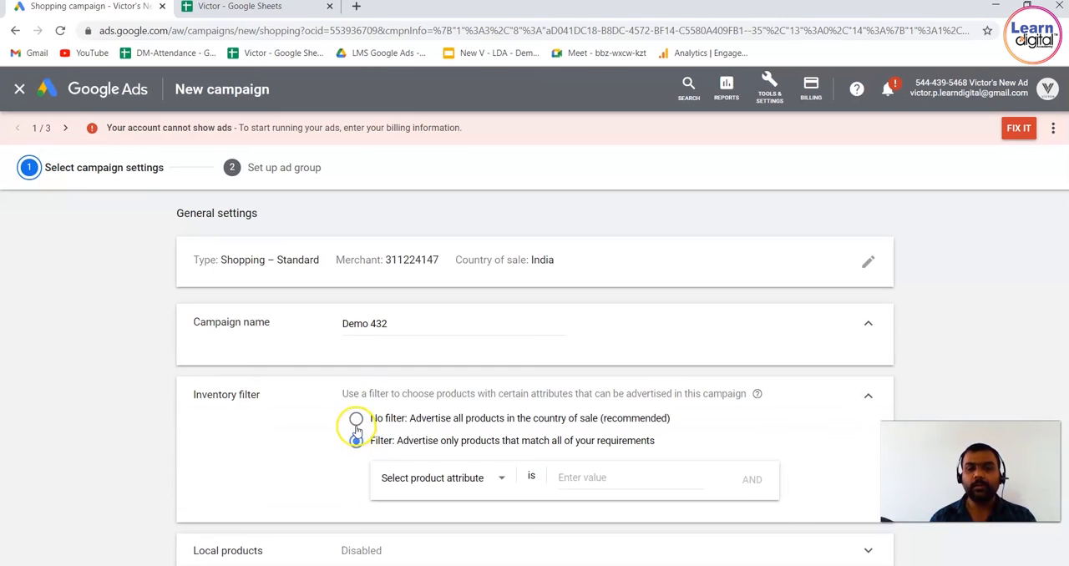
click(355, 419)
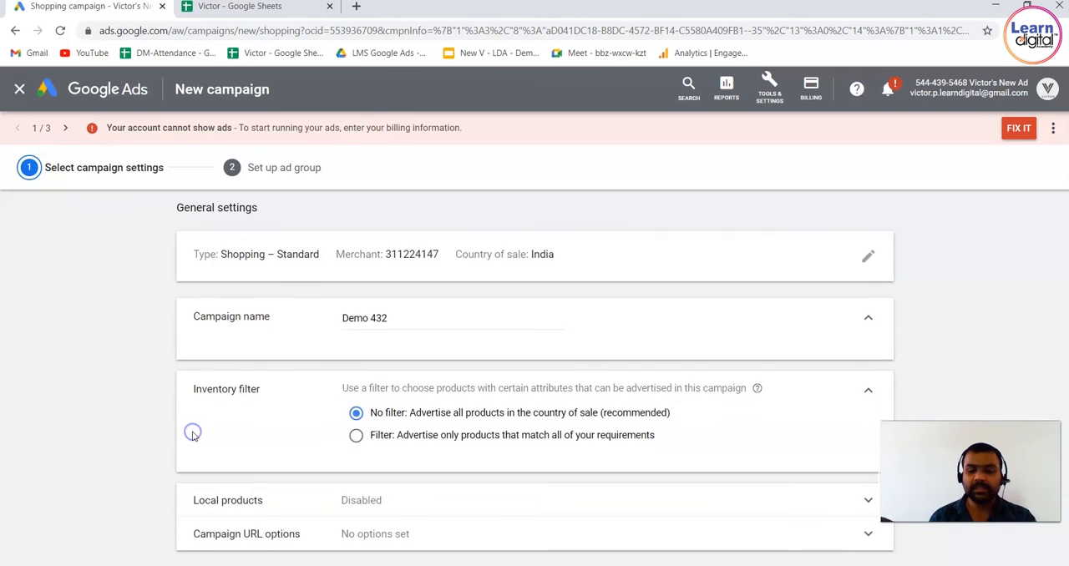
Set the campaign's average daily budget to ₹20,000
scroll(192, 436, down, 2)
scroll(194, 434, down, 2)
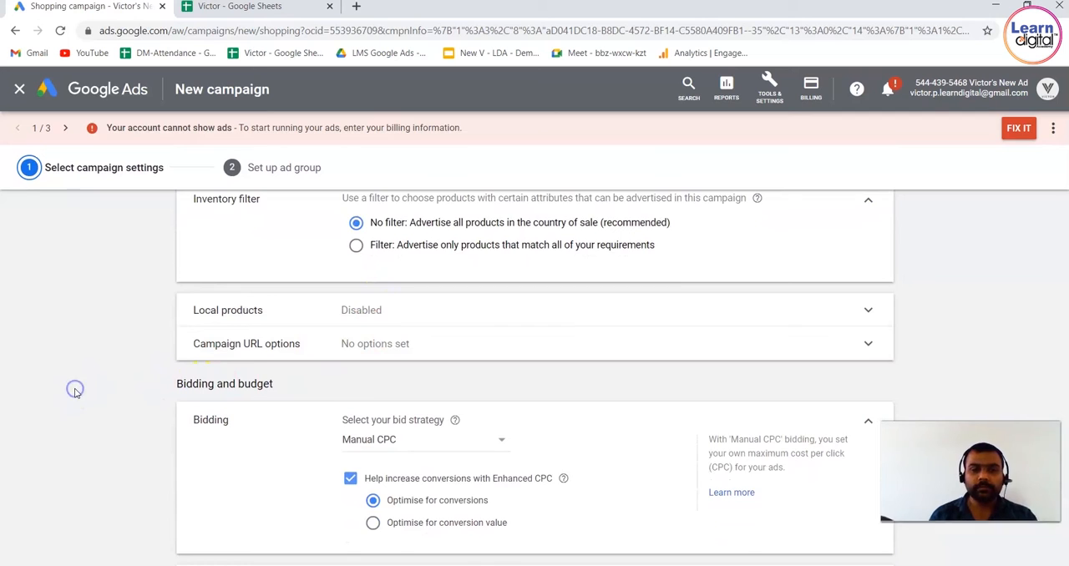
scroll(75, 390, down, 2)
scroll(75, 394, down, 2)
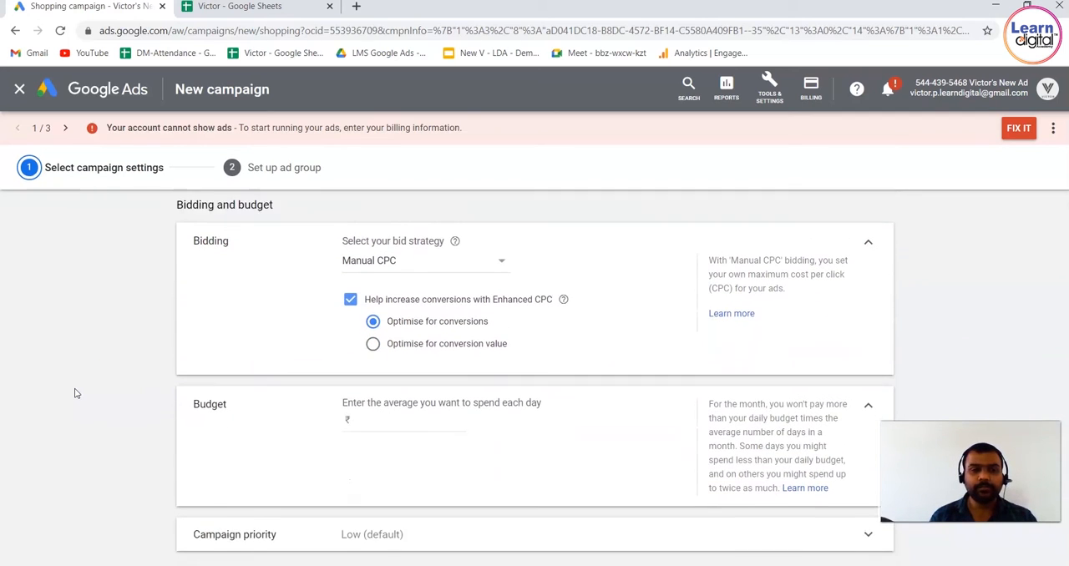
click(402, 373)
text(20000)
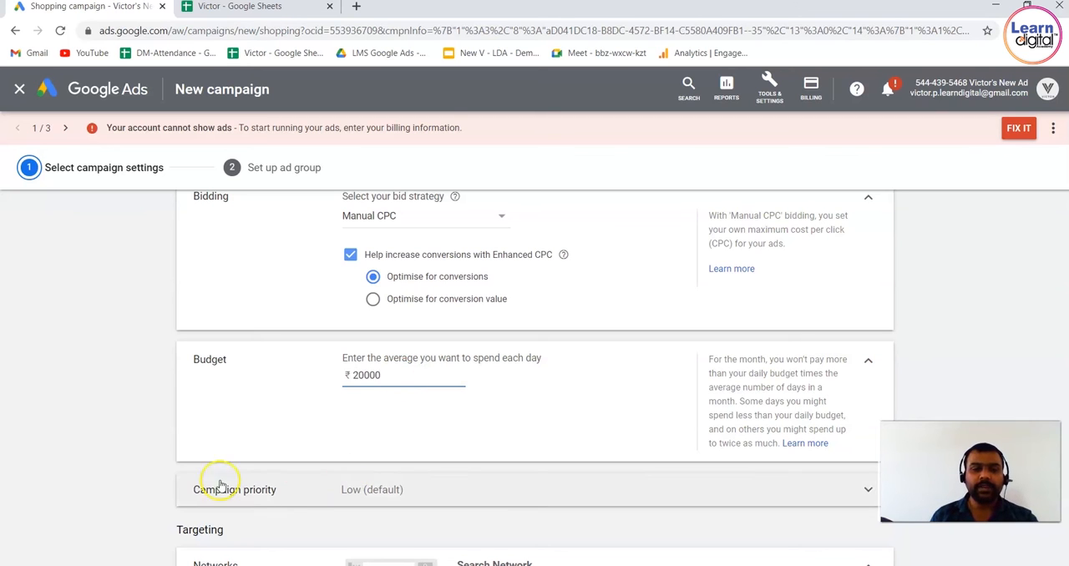
click(138, 435)
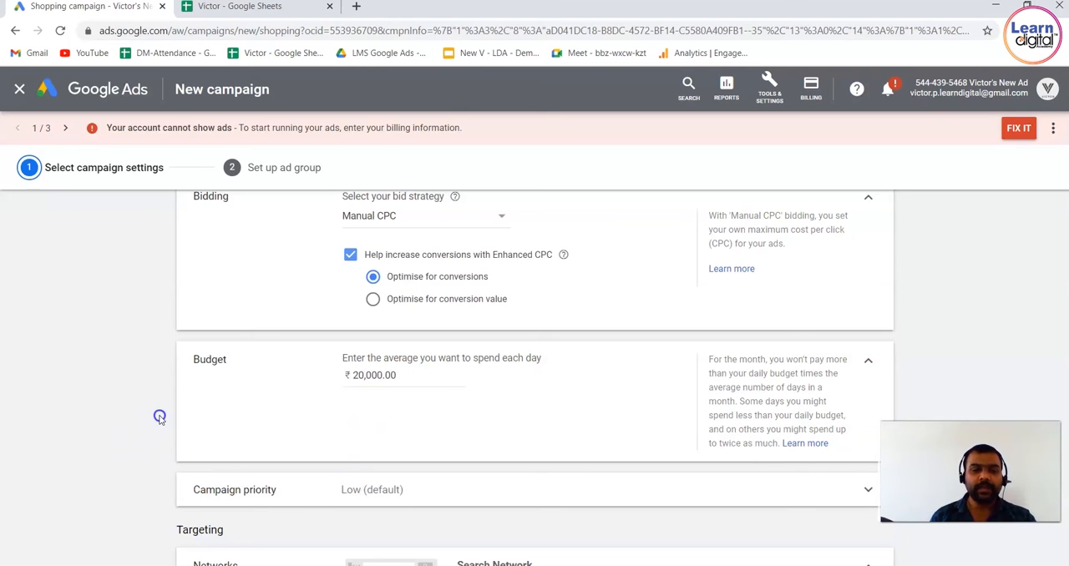
Save the Demo 432 campaign settings with India as the target location and continue to the ad group setup
scroll(159, 418, down, 1)
scroll(161, 420, down, 5)
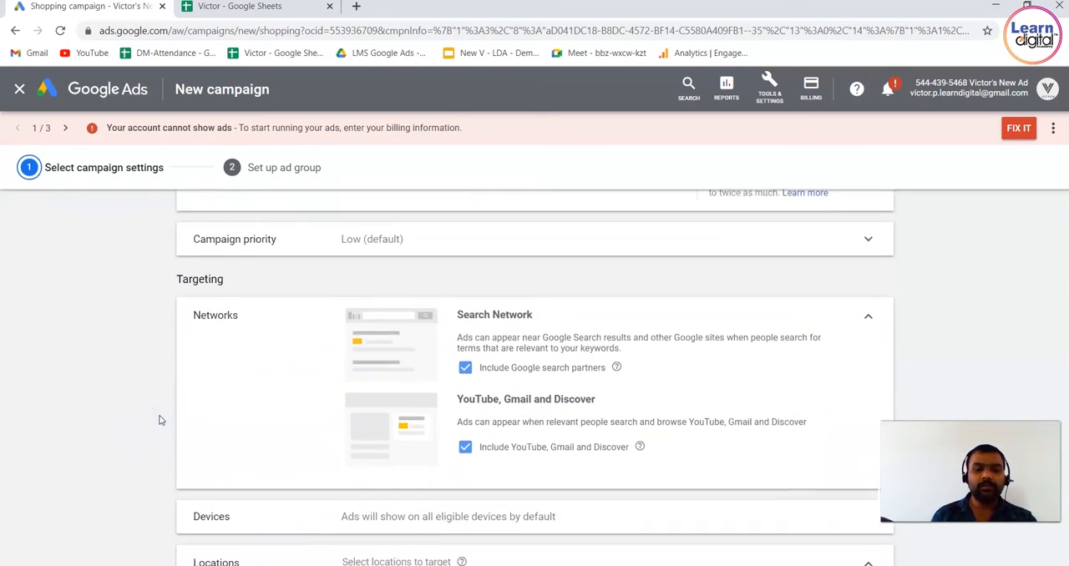
scroll(161, 420, down, 1)
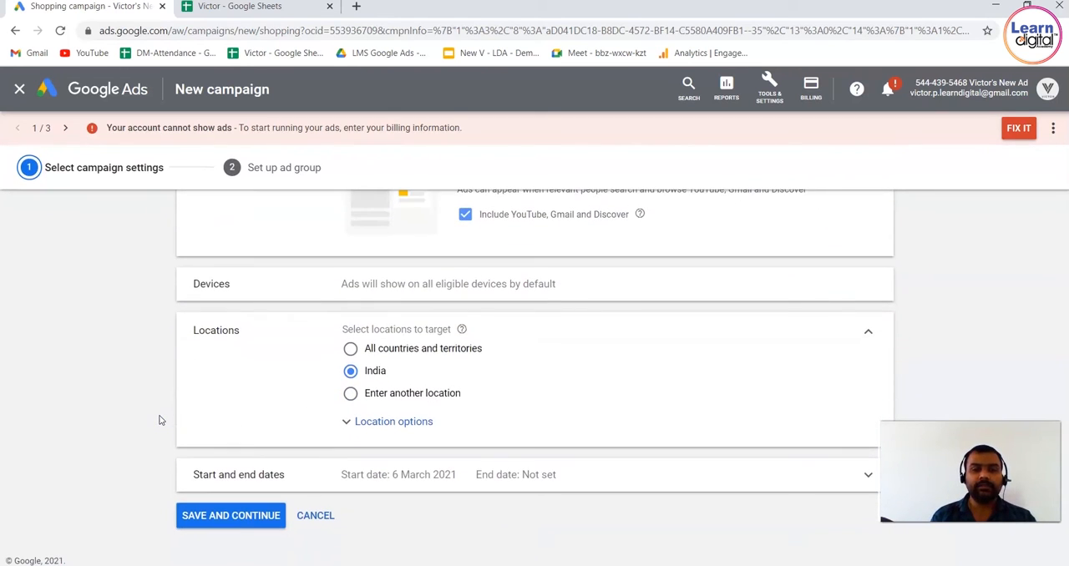
click(250, 513)
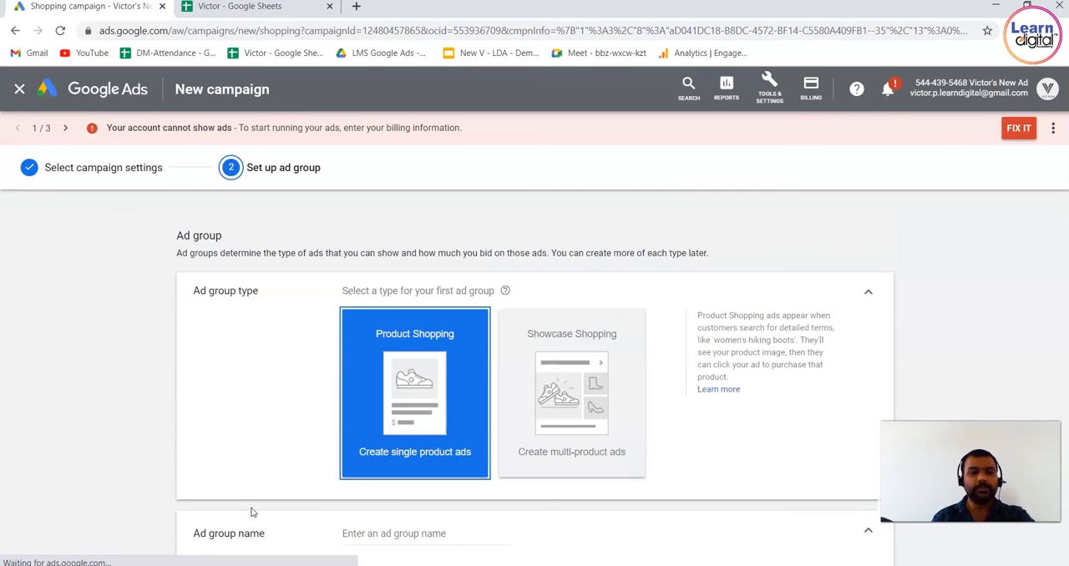
Choose Showcase Shopping as the ad group type and name the ad group Demo 213
click(607, 384)
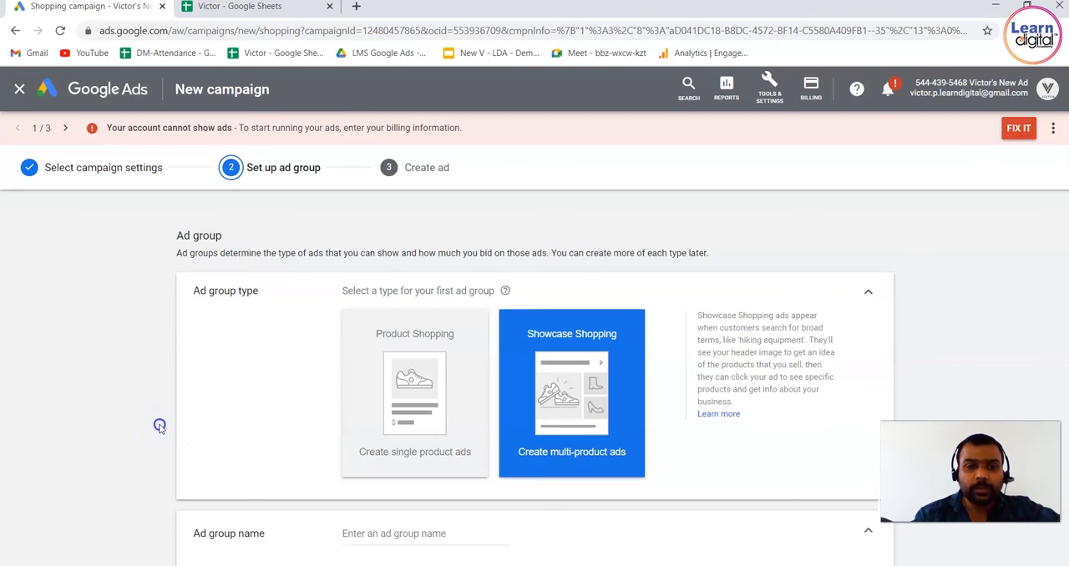
scroll(160, 427, down, 2)
click(398, 390)
text(Demo 213)
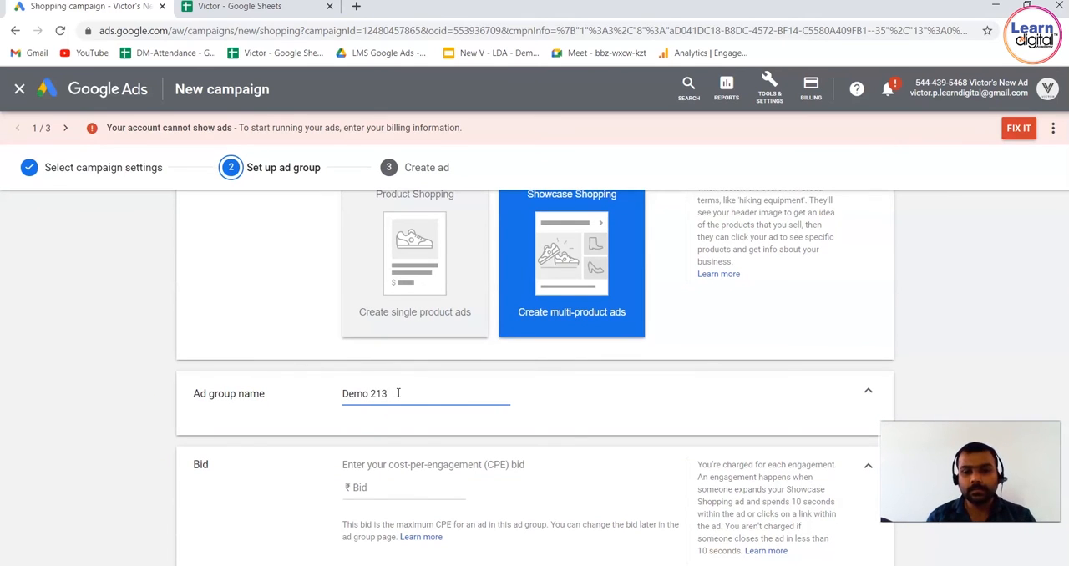
Compare the bid types of Product Shopping and Showcase Shopping, return to Showcase Shopping and examine when an engagement is charged
click(393, 488)
drag(343, 465, 528, 470)
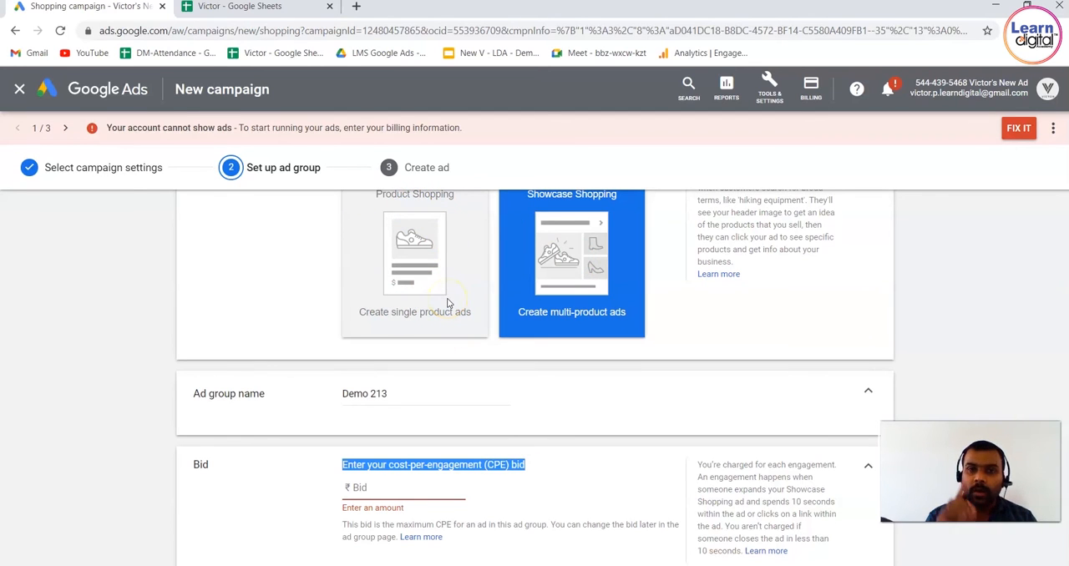
click(420, 263)
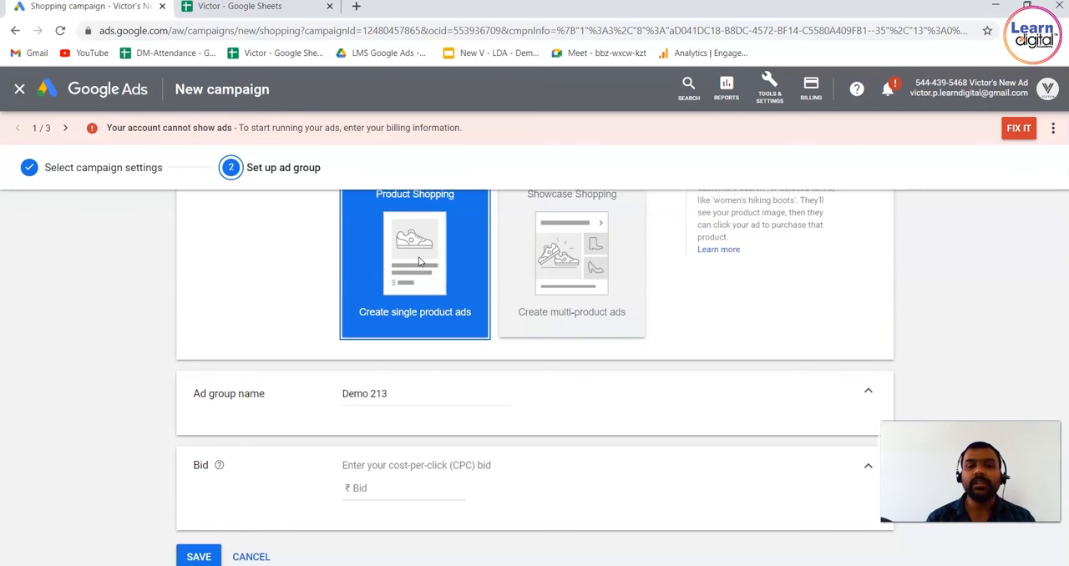
click(538, 291)
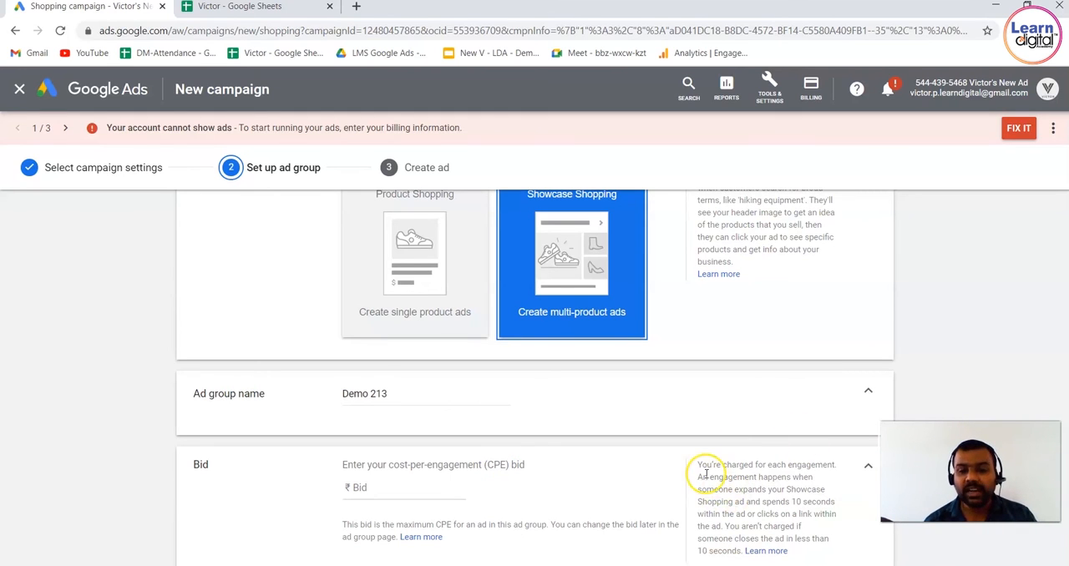
drag(791, 502, 840, 501)
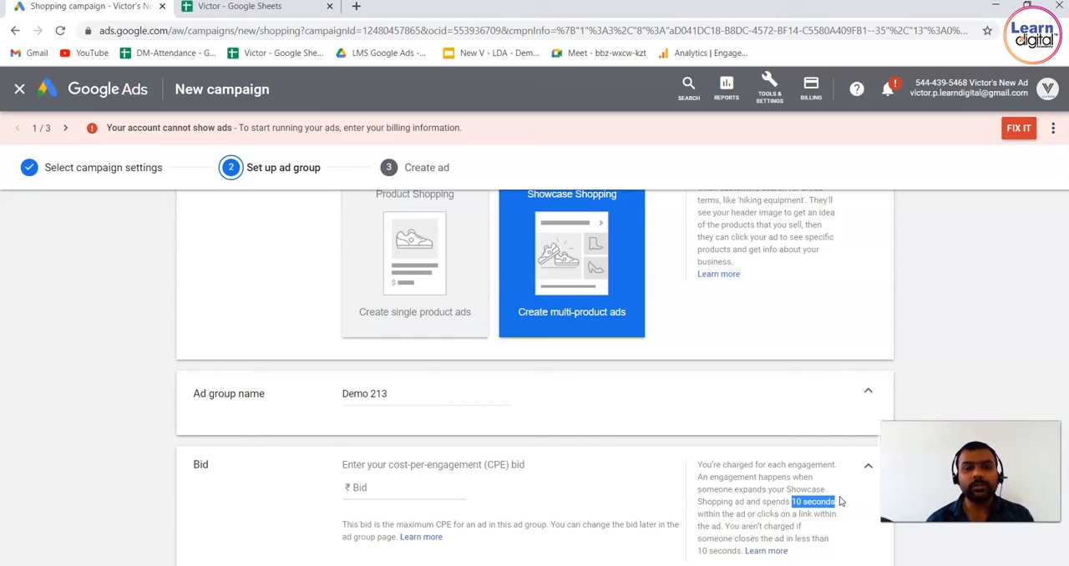
Set the ad group's cost-per-engagement (CPE) bid to ₹40
click(443, 488)
text(23)
key(BackSpace)
text(4)
click(304, 481)
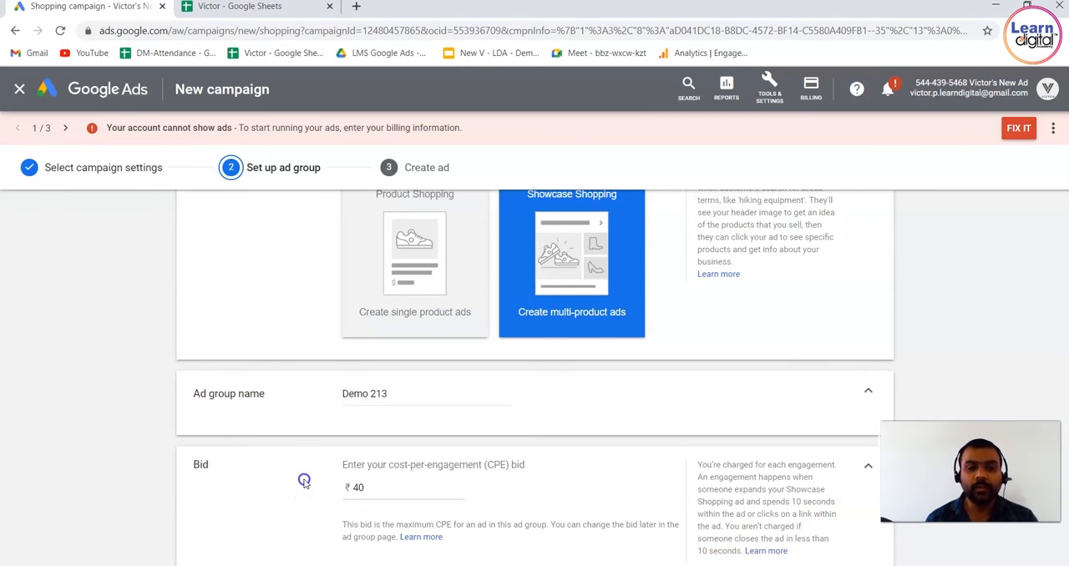
Limit the product groups to a selection by Brand with only poco included, and save the ad group
scroll(305, 483, down, 2)
scroll(304, 483, down, 2)
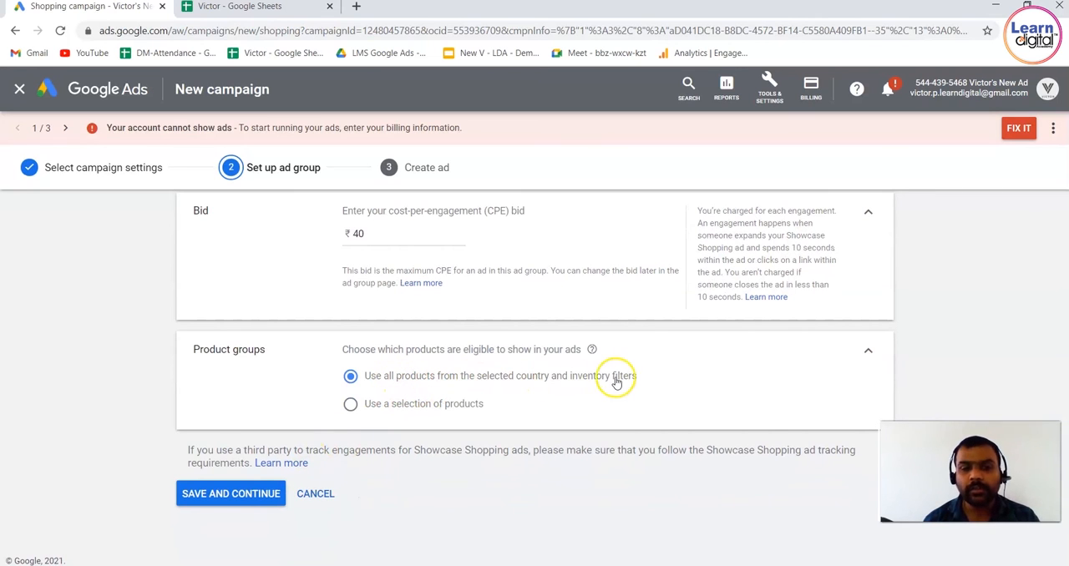
click(350, 404)
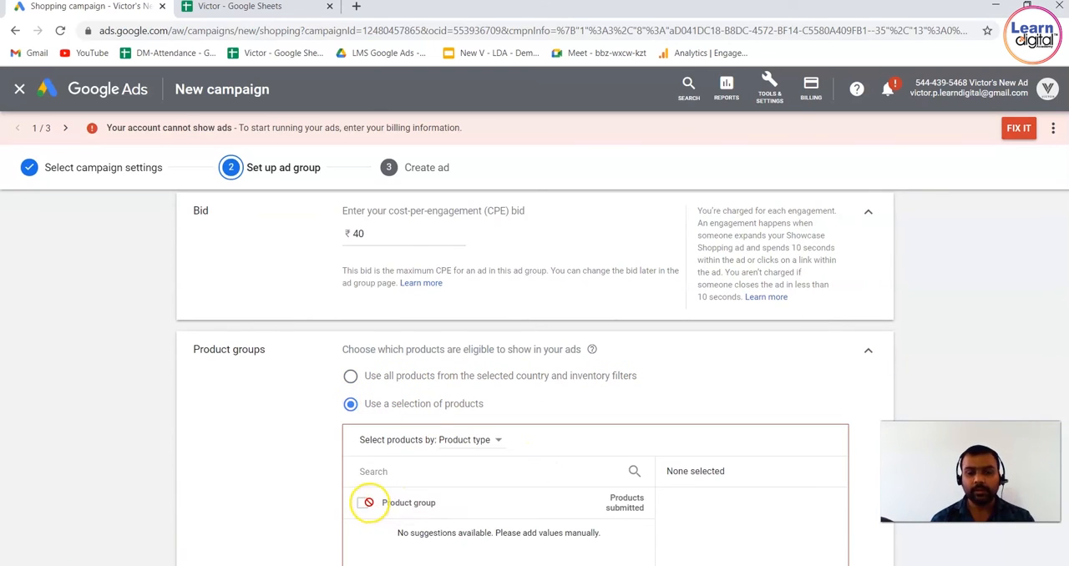
click(494, 440)
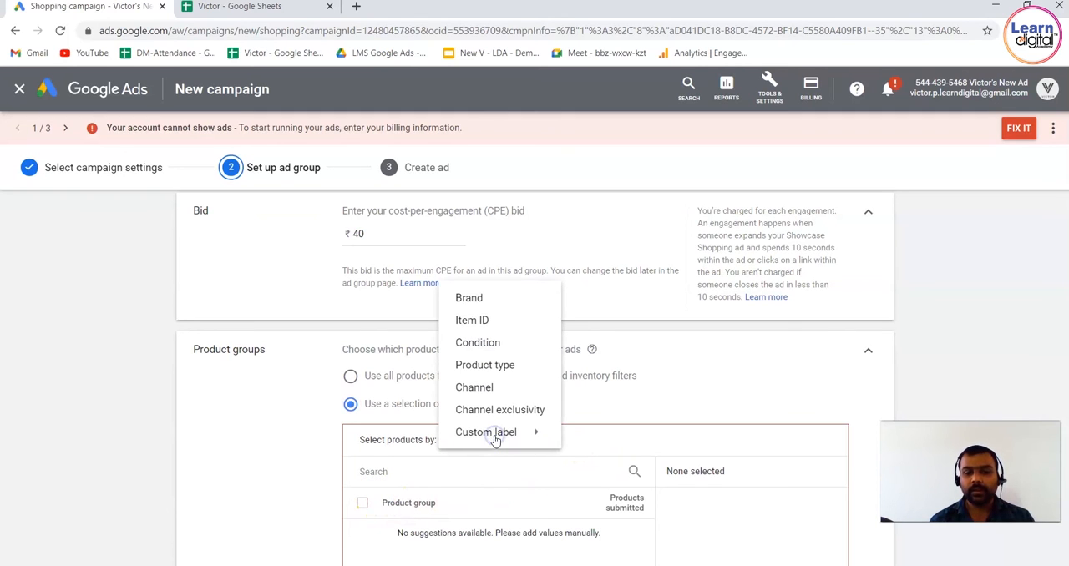
click(496, 298)
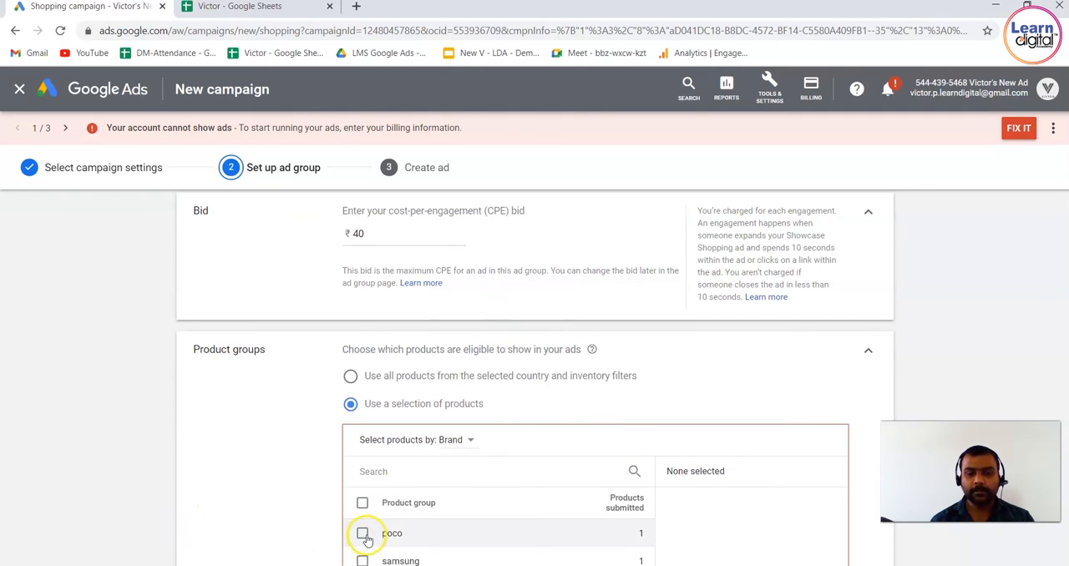
click(362, 535)
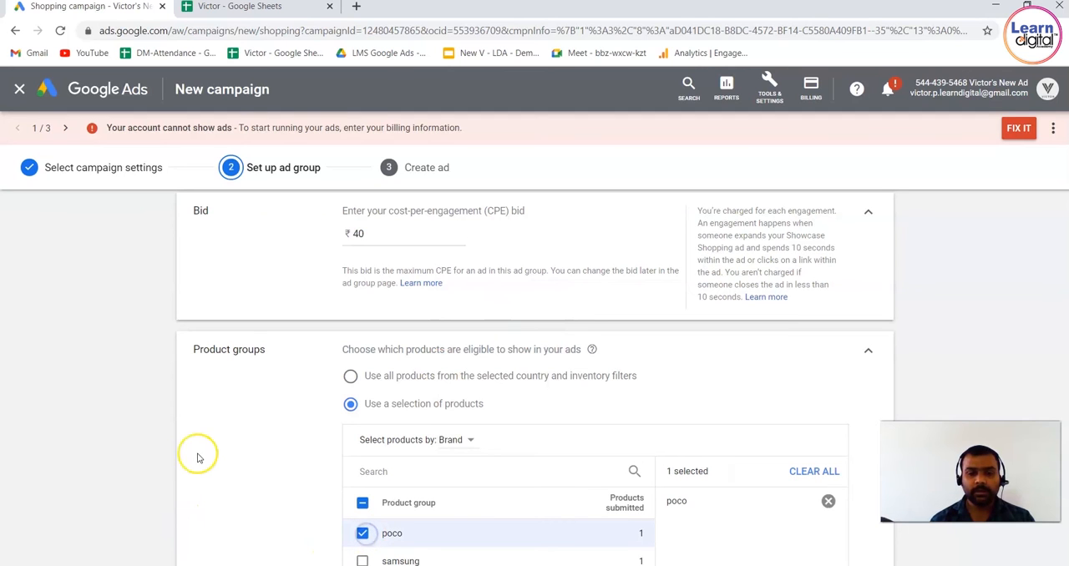
scroll(118, 462, down, 4)
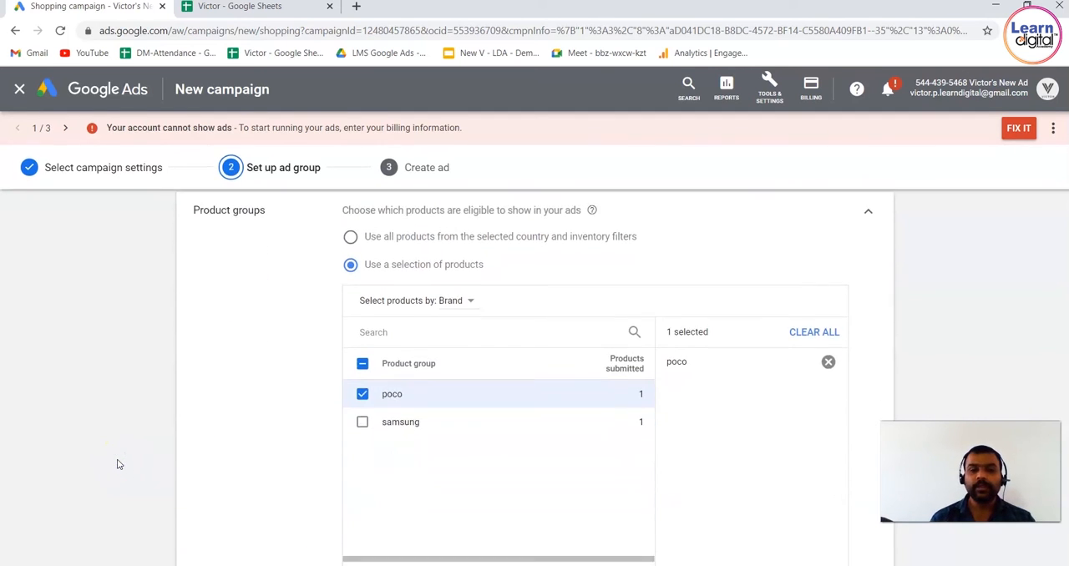
click(268, 494)
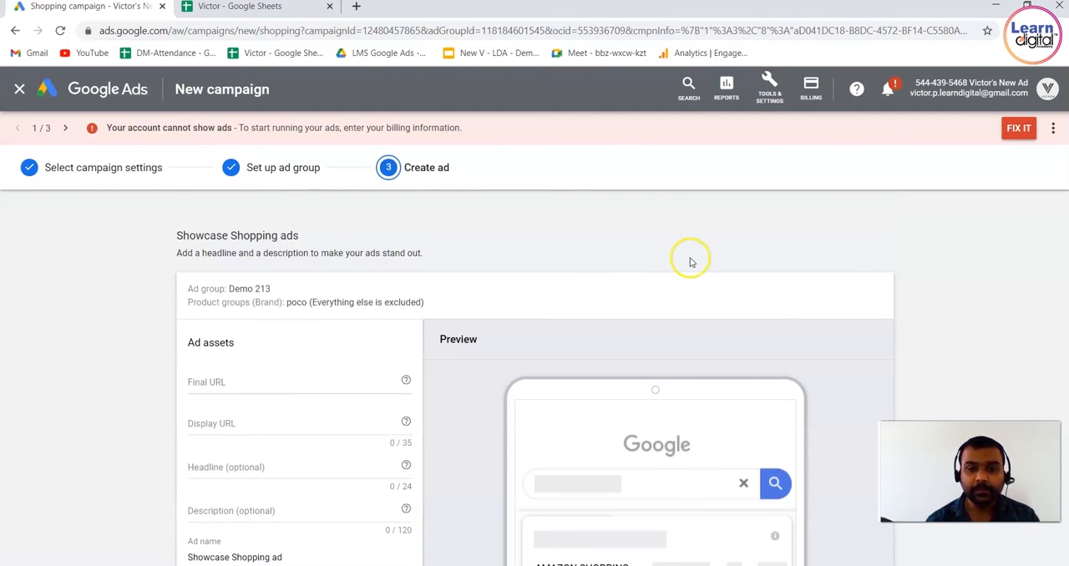
scroll(690, 262, down, 1)
scroll(690, 263, down, 2)
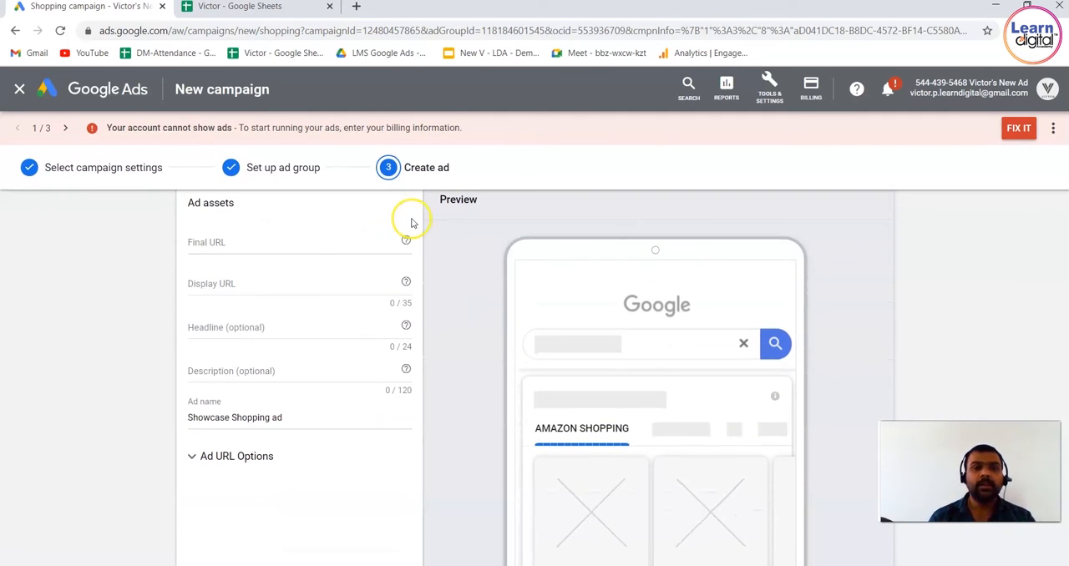
click(339, 247)
text(www.learninternet.com)
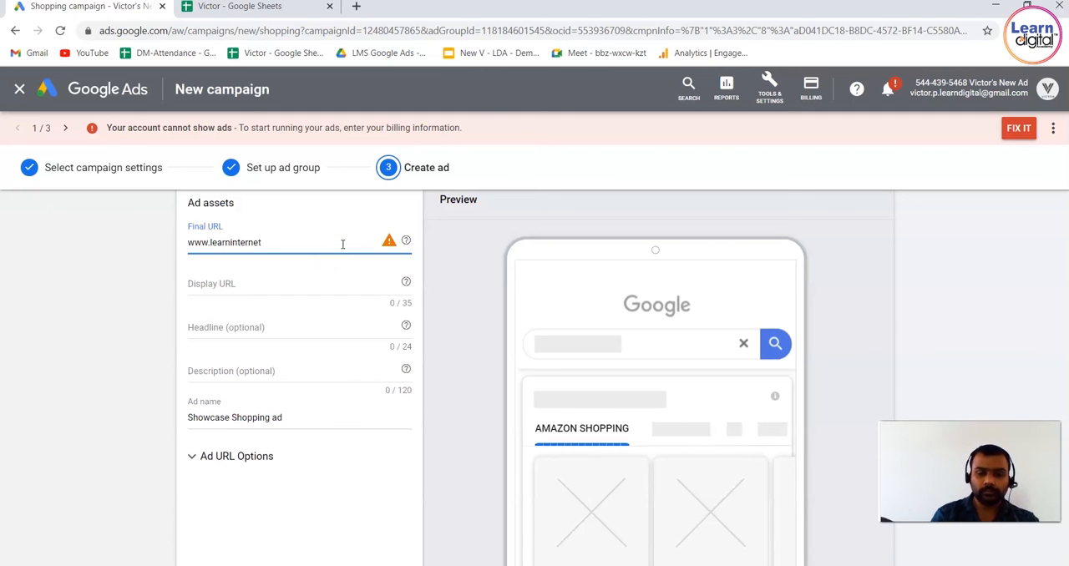
click(299, 279)
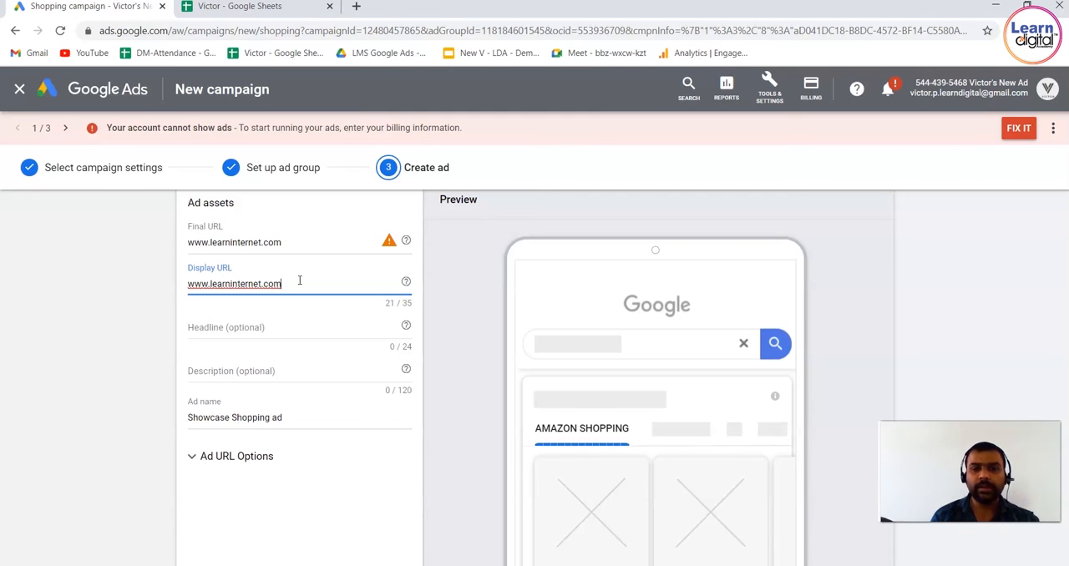
Enter the ad headline and shorten it to "Buy Poko phone at 49999"
click(280, 326)
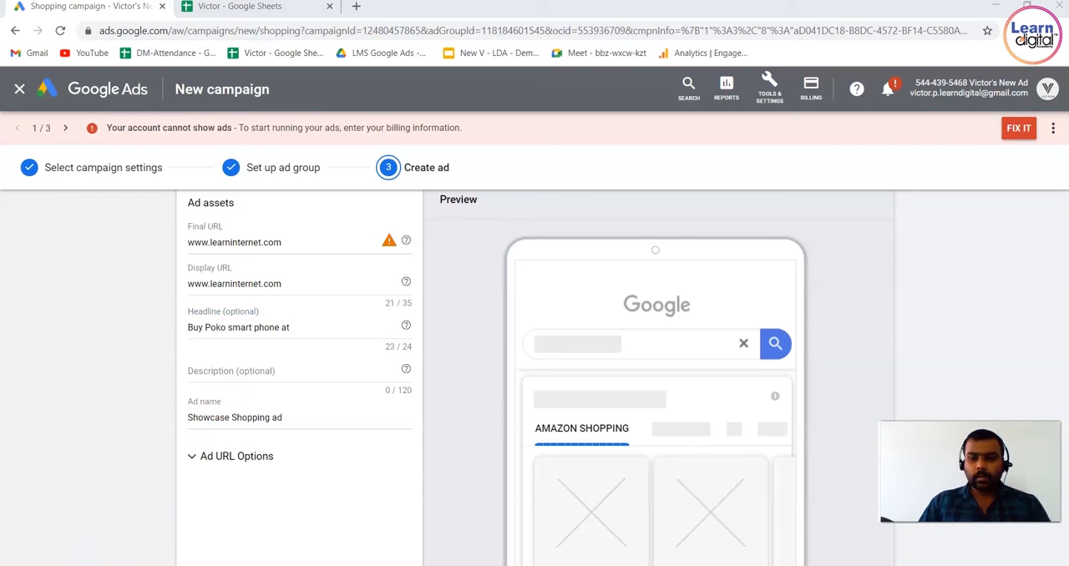
click(297, 329)
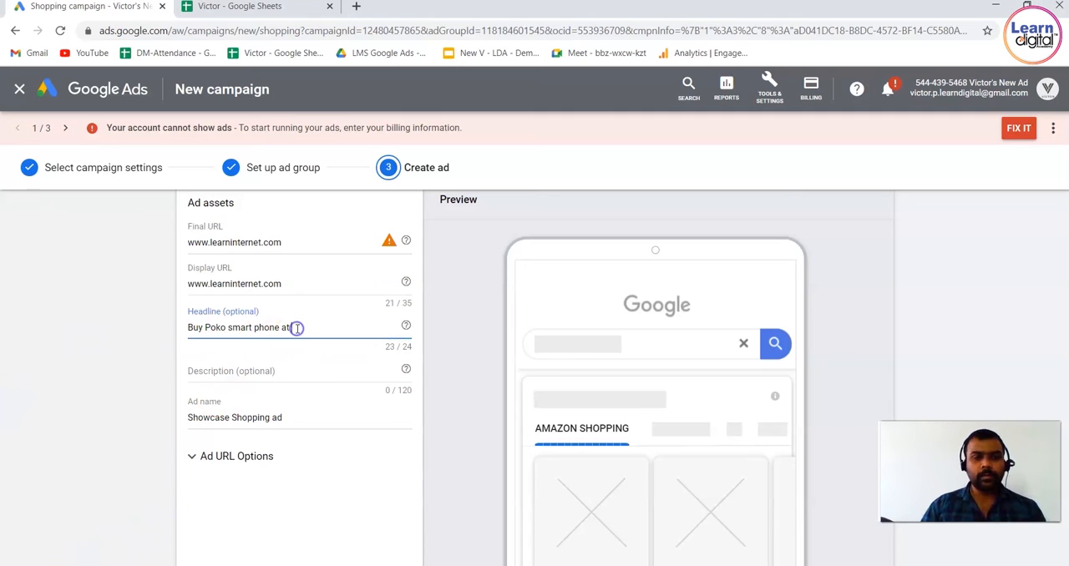
text(49999)
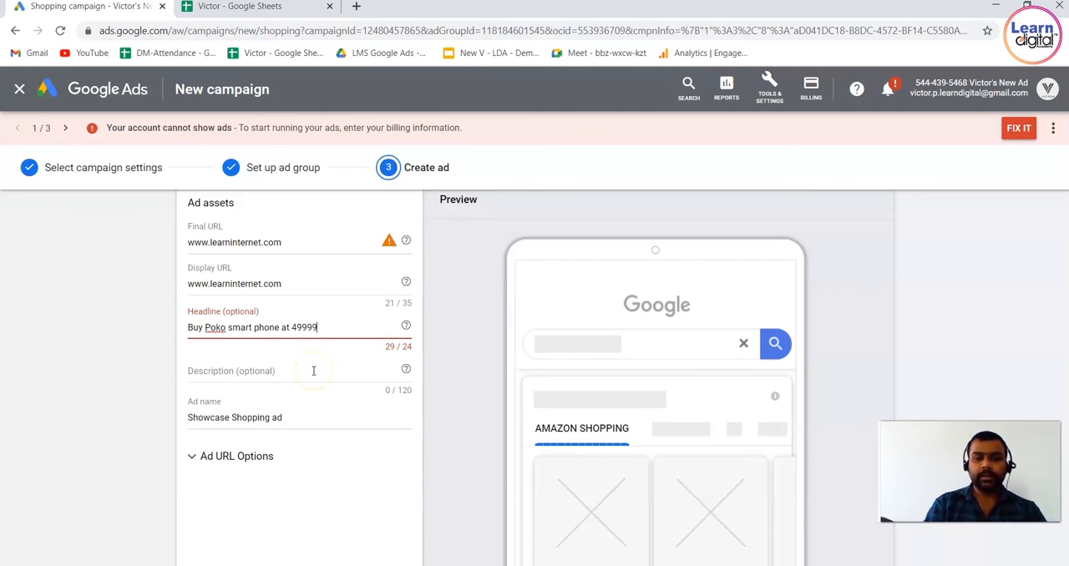
double_click(242, 328)
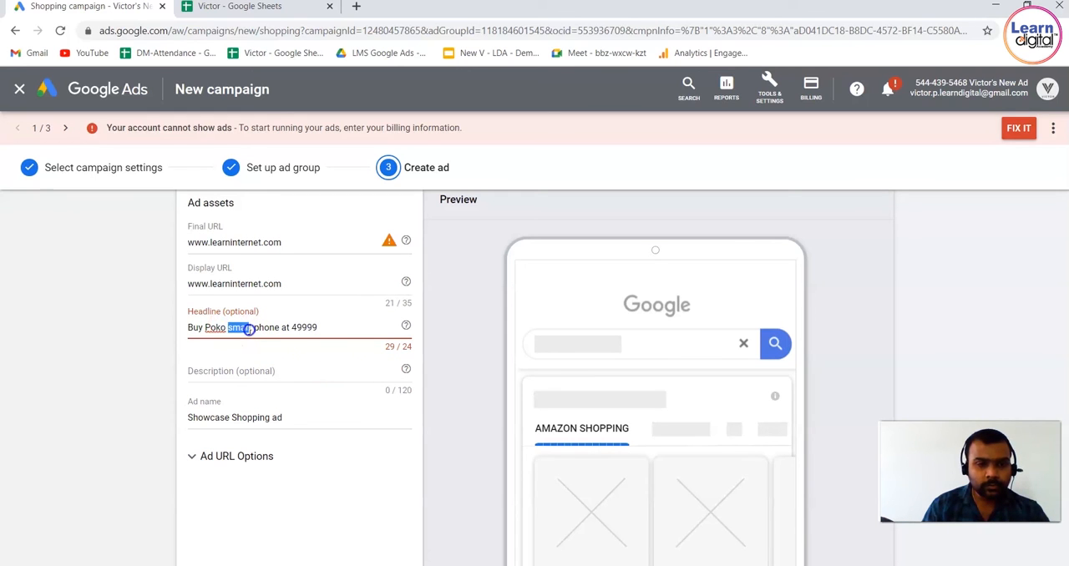
key(BackSpace)
key(BackSpace)
key(BackSpace)
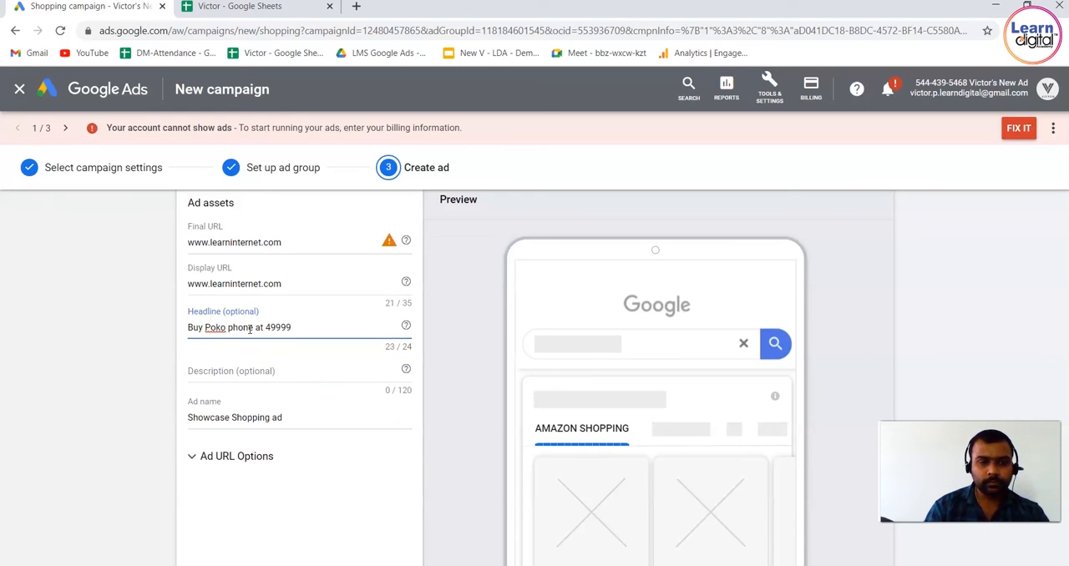
Fill the ad description with the text copied from Amazon's ad in a Google search for "poko phone m2"
click(259, 370)
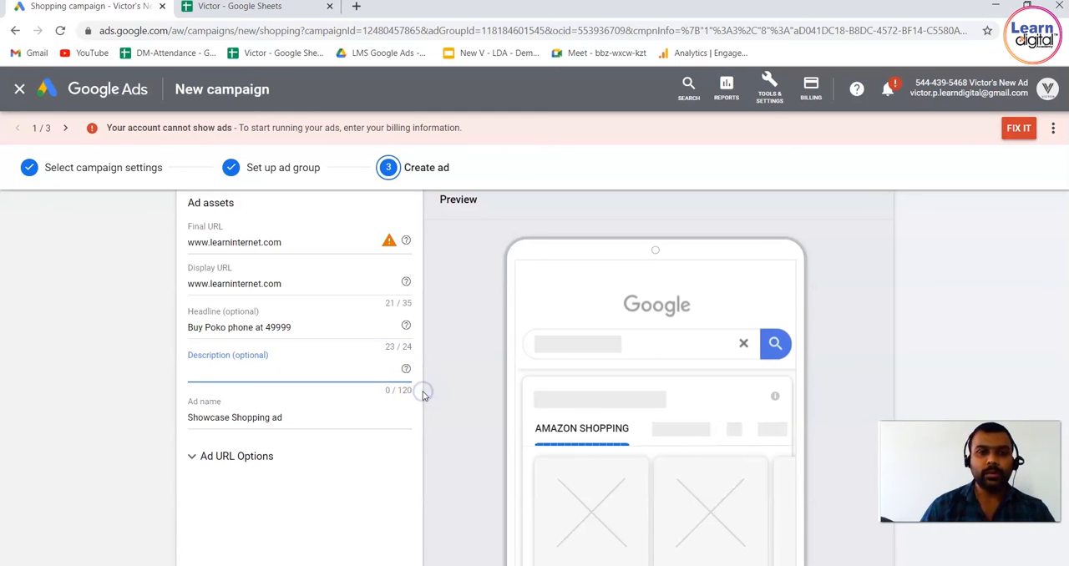
click(356, 8)
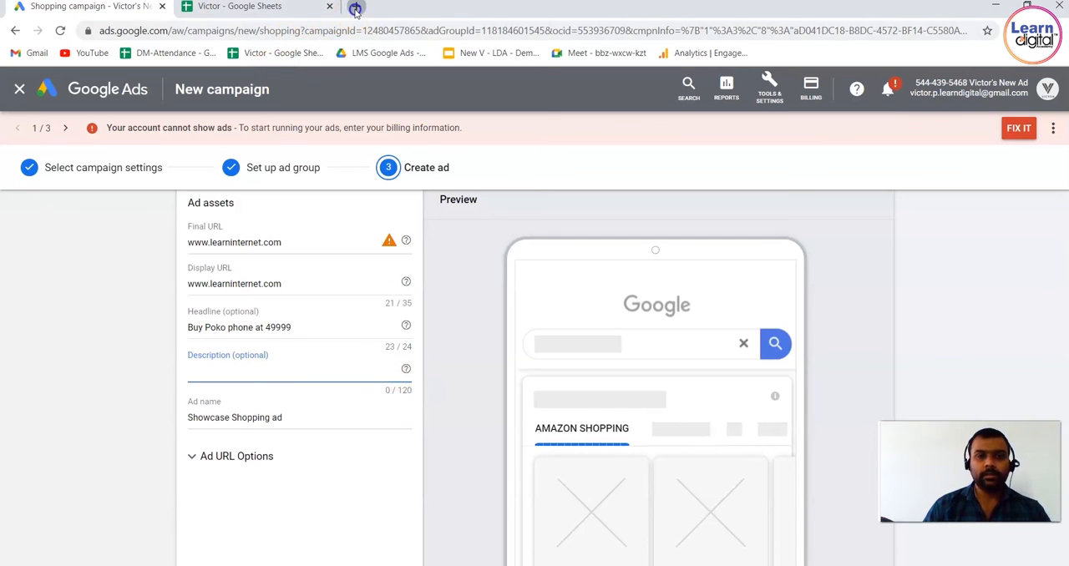
text(poko )
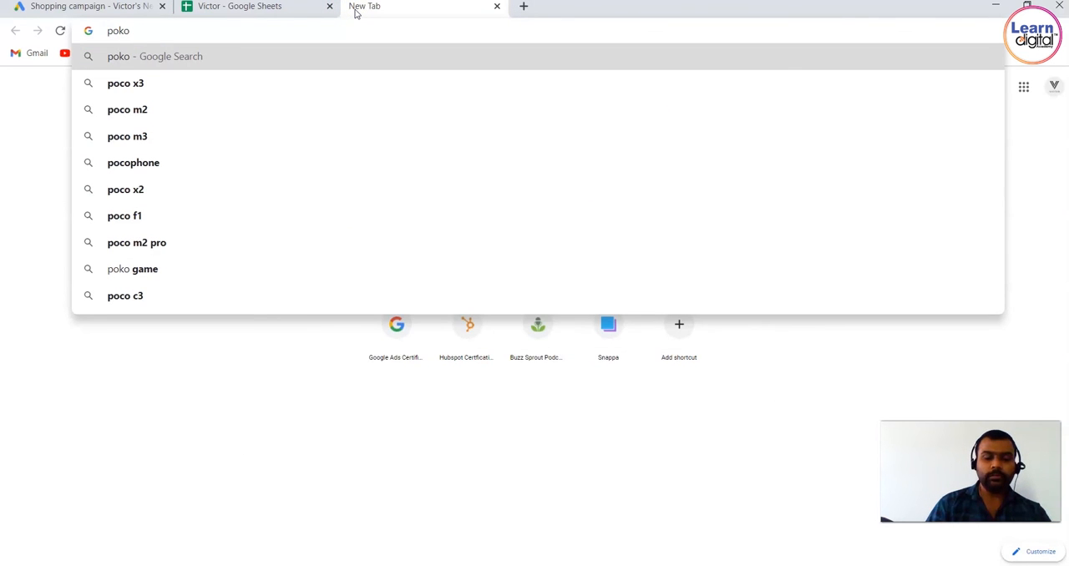
text(phone m2)
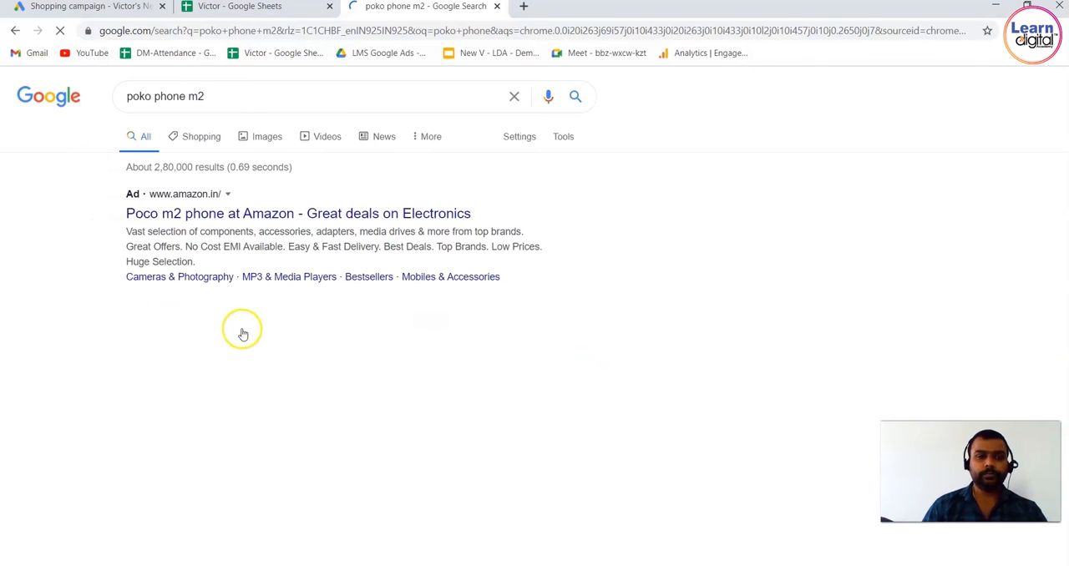
drag(127, 232, 198, 262)
key(ctrl+c)
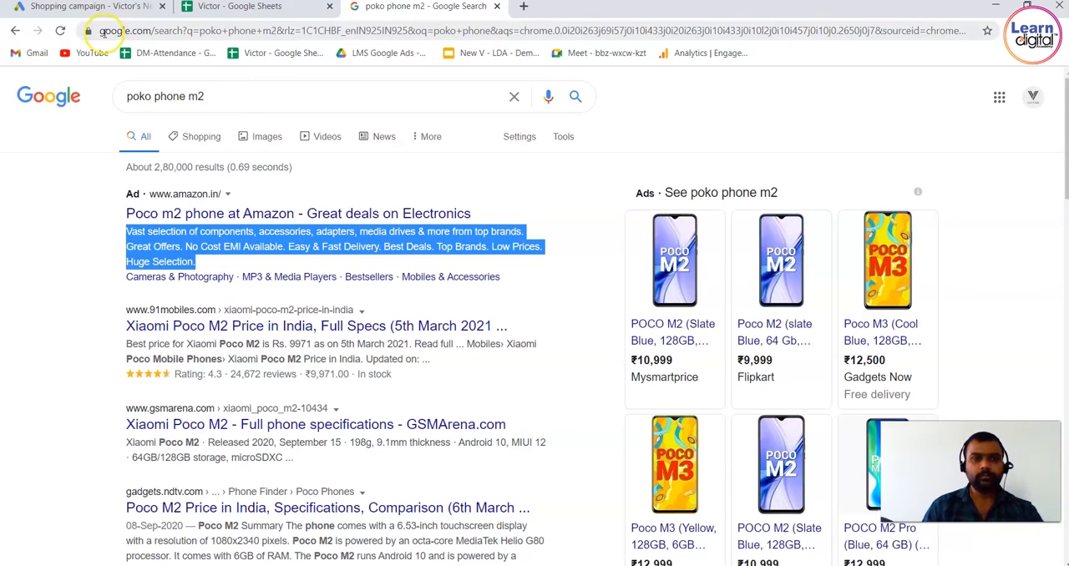
click(96, 7)
key(ctrl+v)
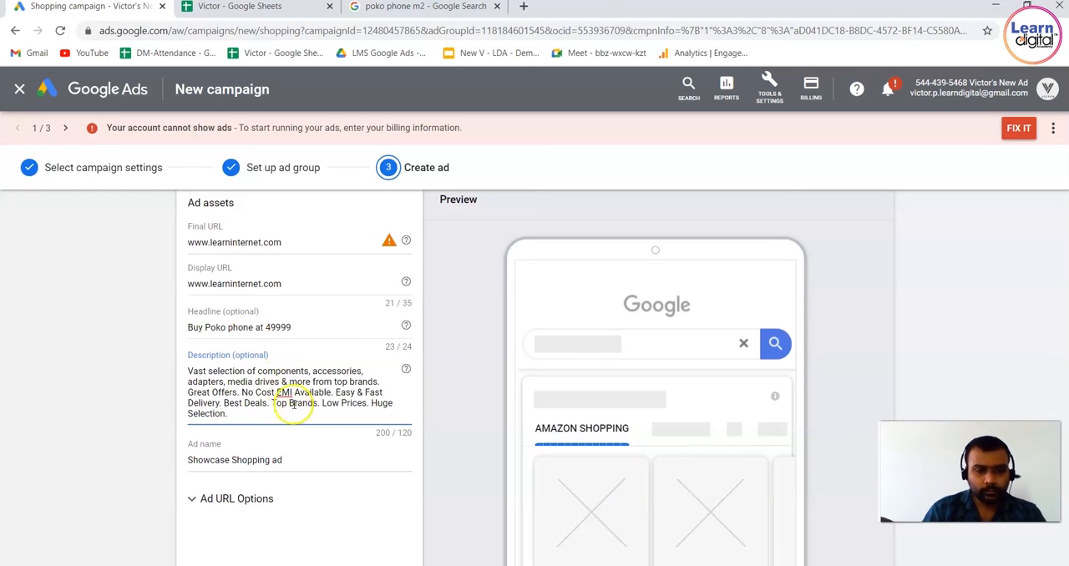
Shorten the ad description to "Vast selection of components, accessories, adapters, media drives & more from top brands. Great Offers."
drag(337, 392, 344, 417)
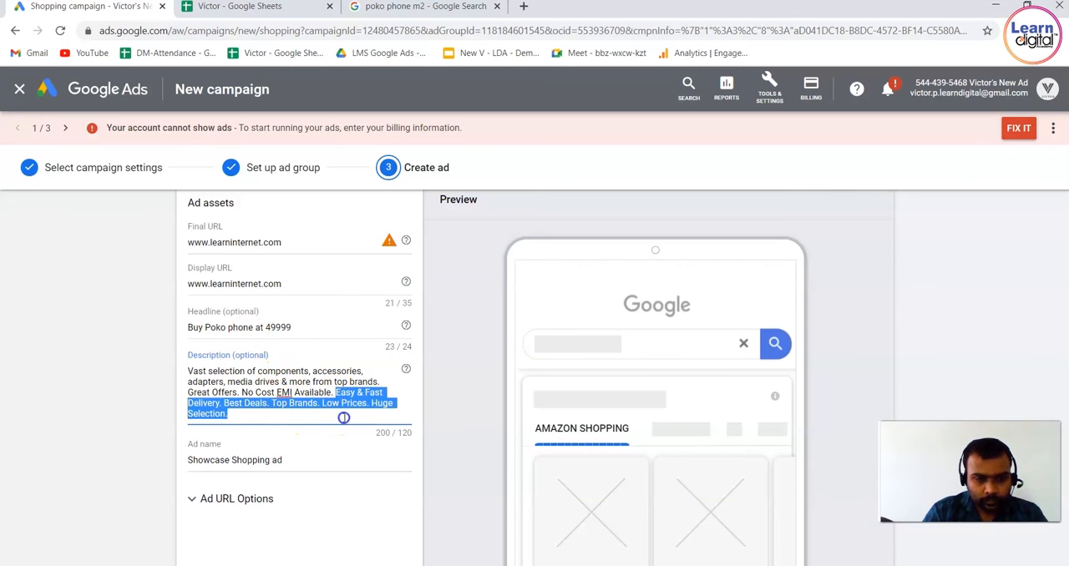
key(BackSpace)
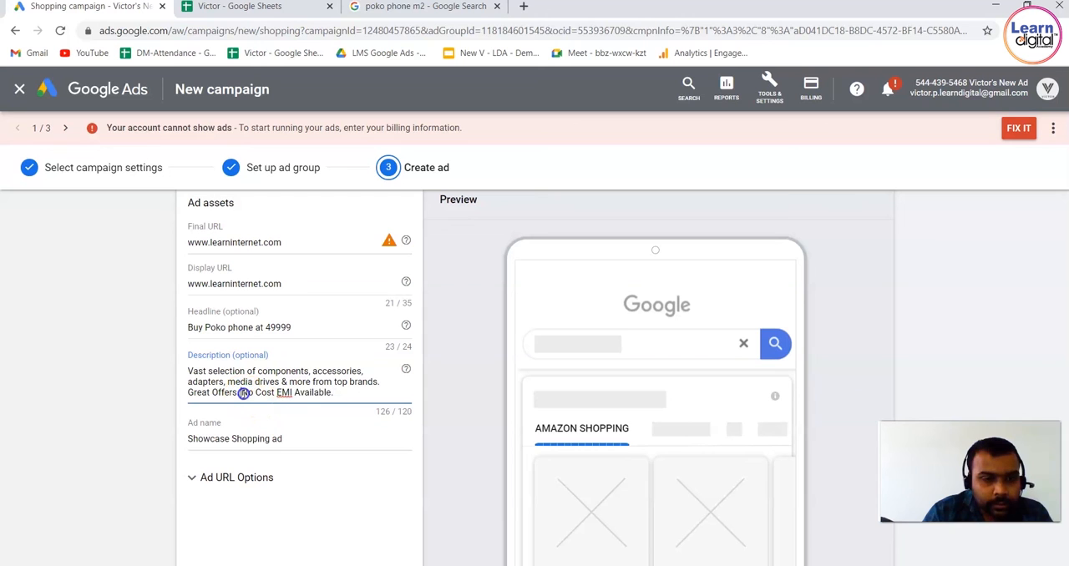
drag(242, 393, 342, 394)
key(BackSpace)
click(117, 422)
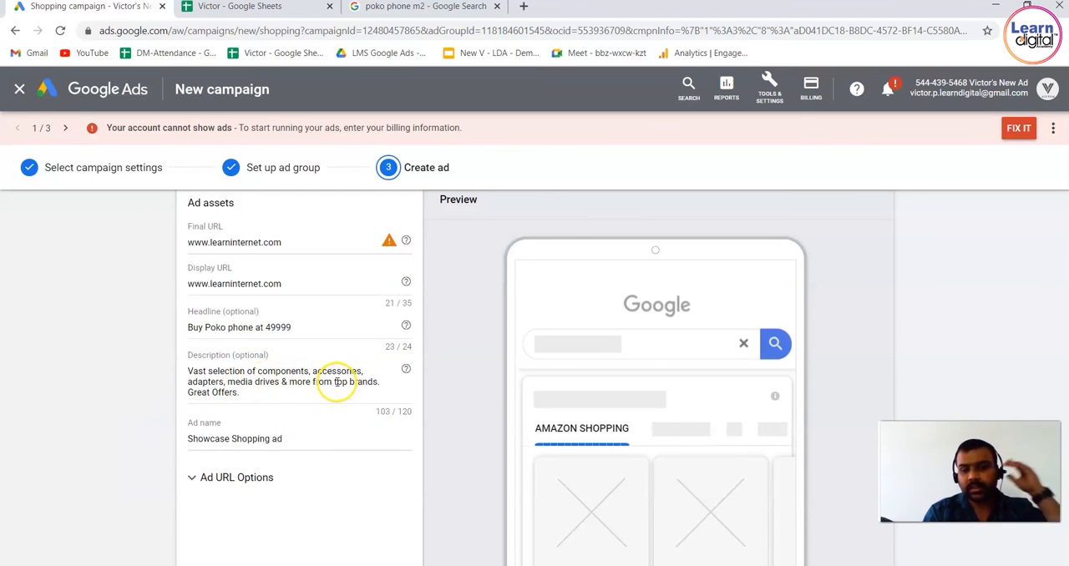
Keep the ad name, expand the ad URL options and try out the different final URL for mobile
triple_click(301, 440)
click(300, 440)
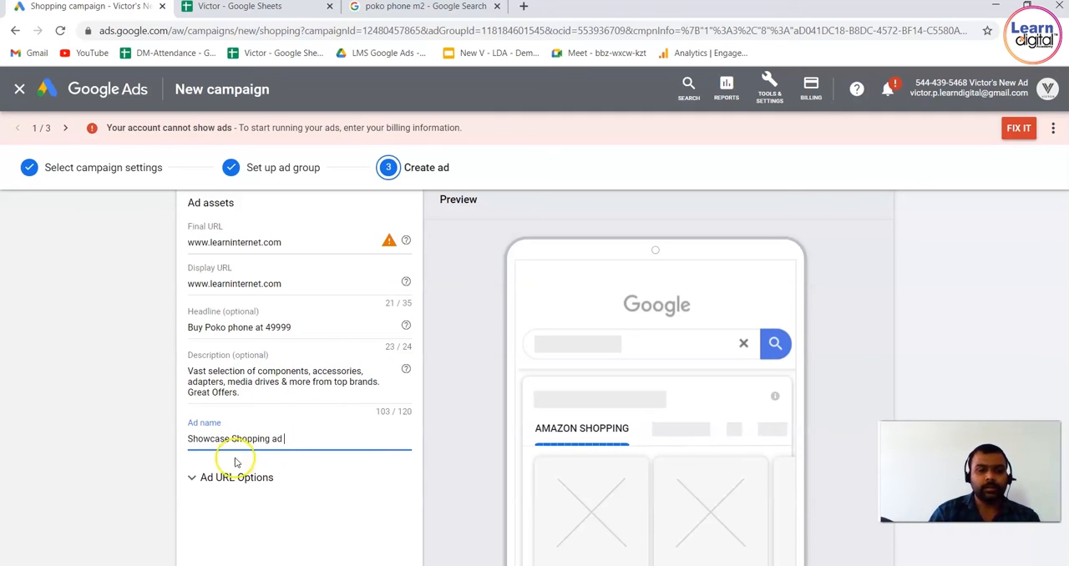
click(192, 478)
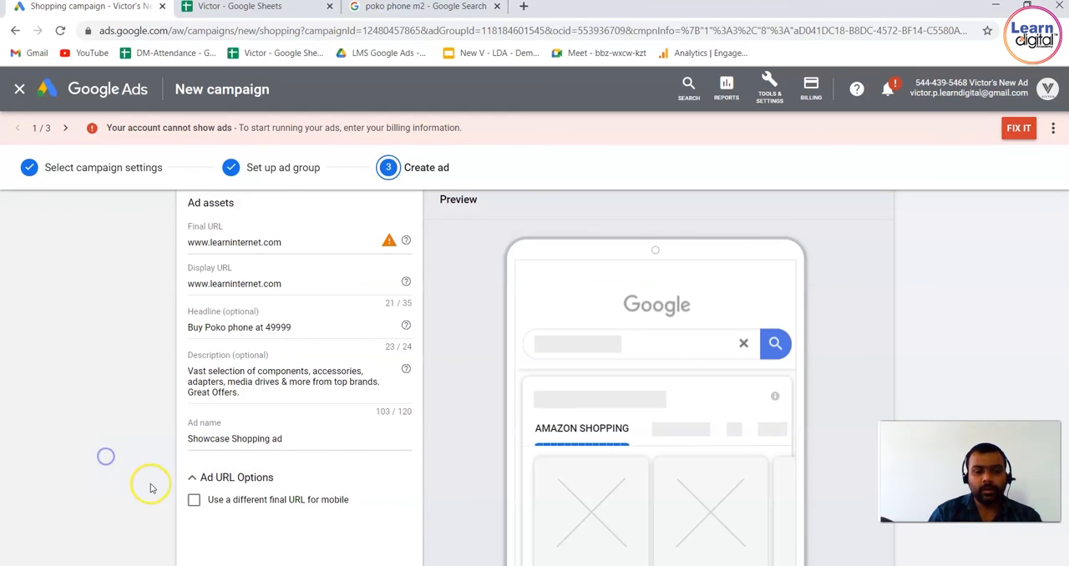
click(194, 500)
scroll(194, 504, down, 3)
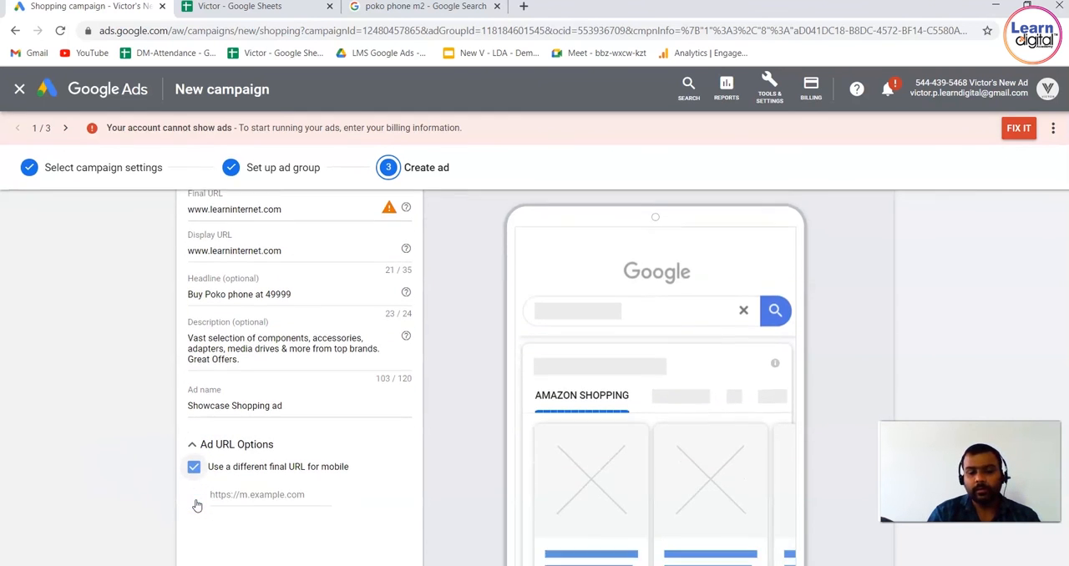
click(289, 304)
click(193, 277)
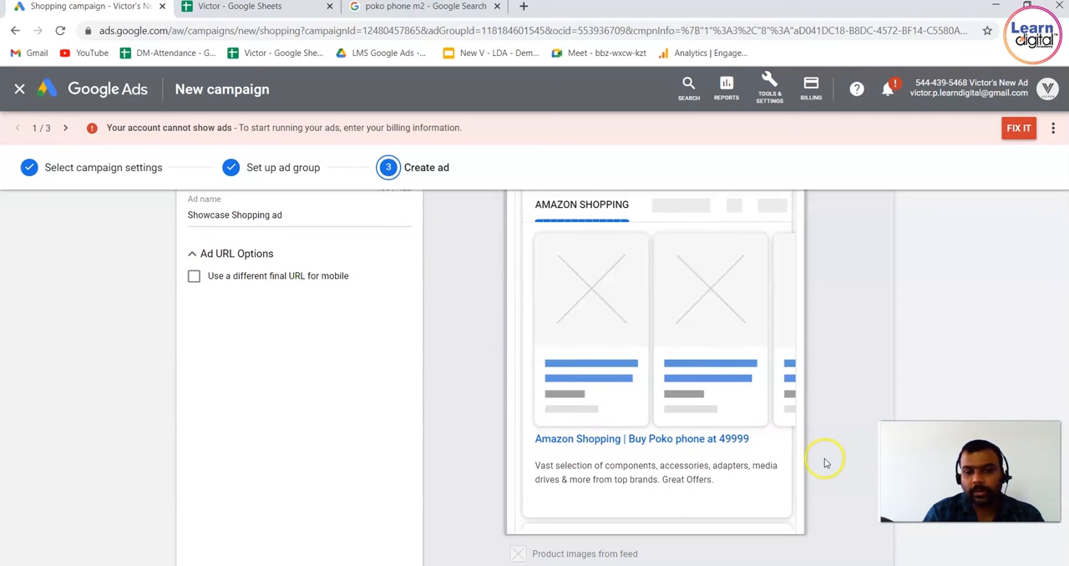
Review the preview of the Showcase Shopping ad and try to save the ad
scroll(847, 305, up, 2)
scroll(848, 306, up, 4)
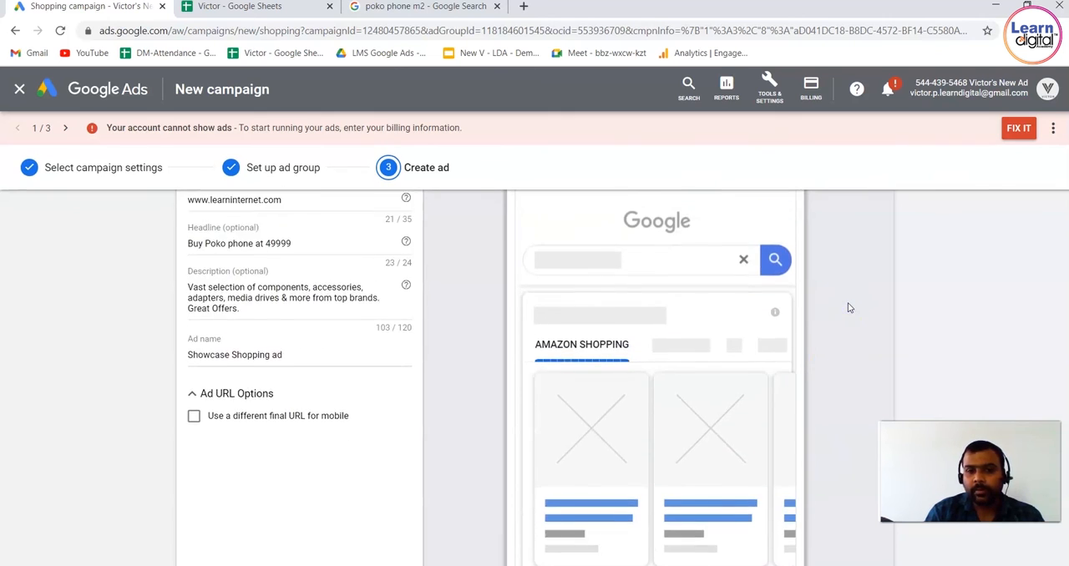
scroll(849, 309, down, 2)
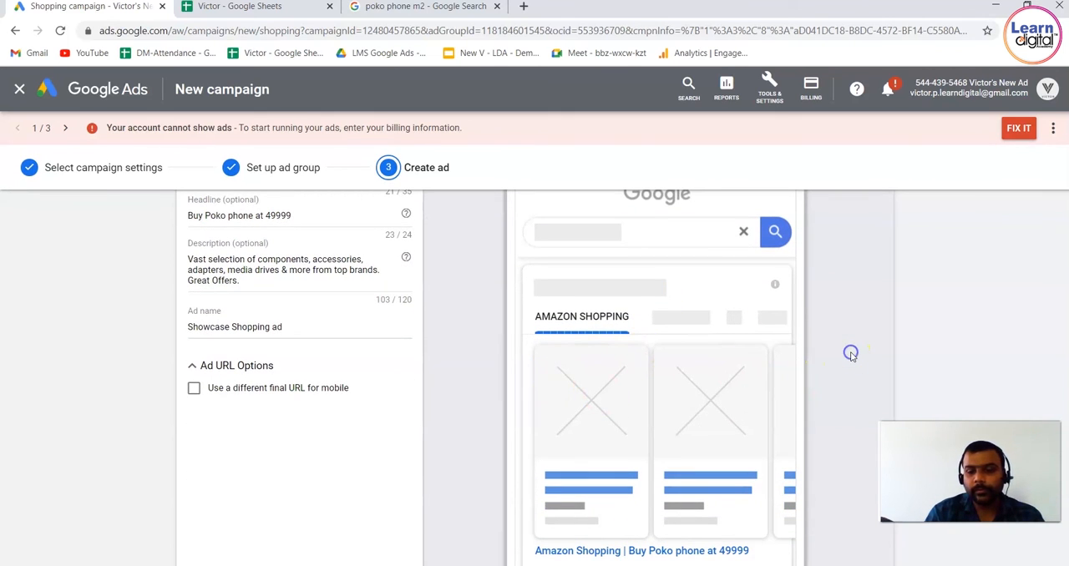
scroll(851, 357, down, 4)
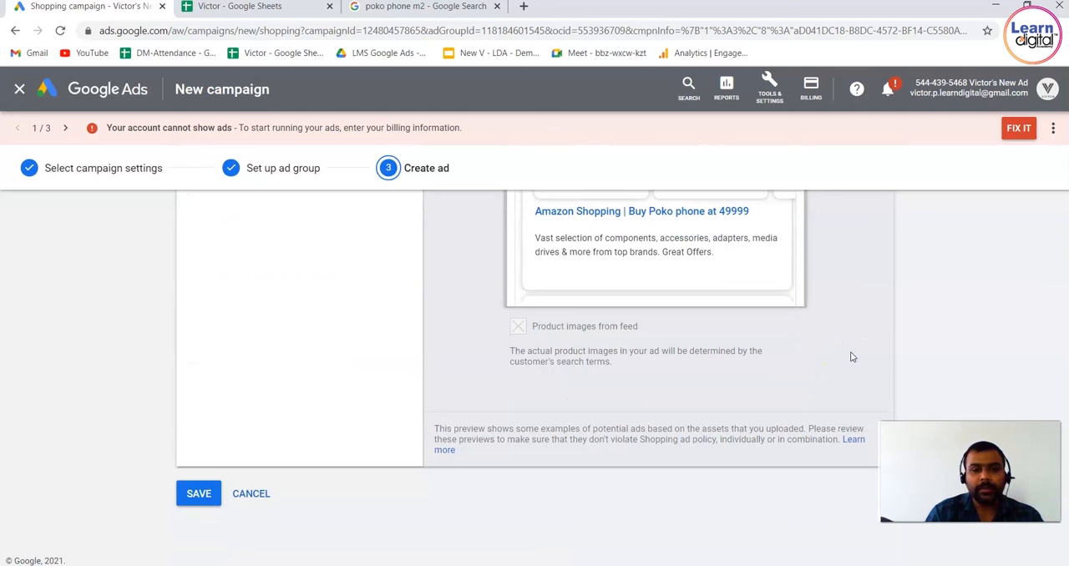
click(203, 495)
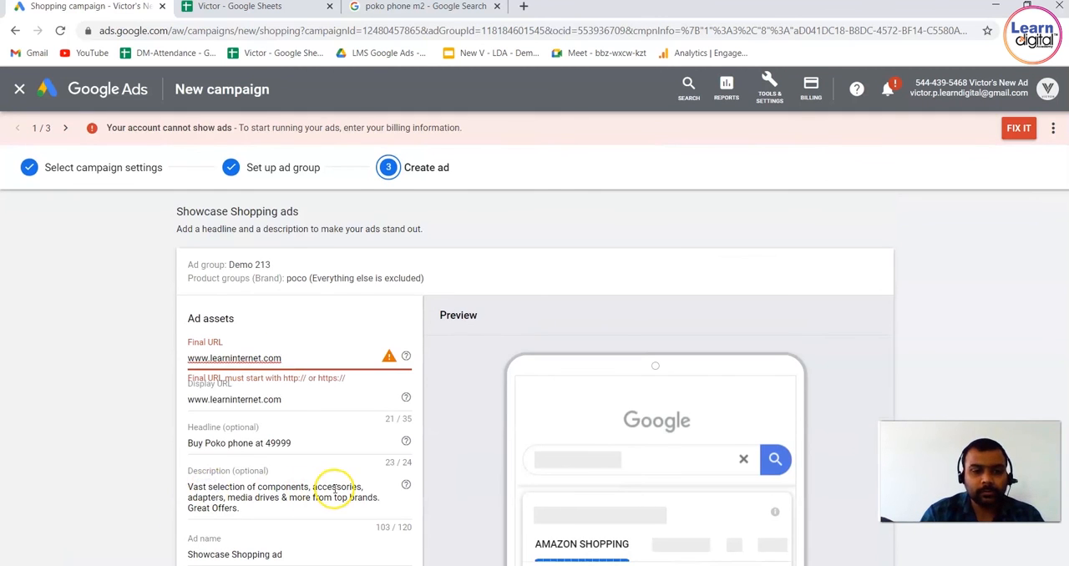
click(188, 358)
text(https)
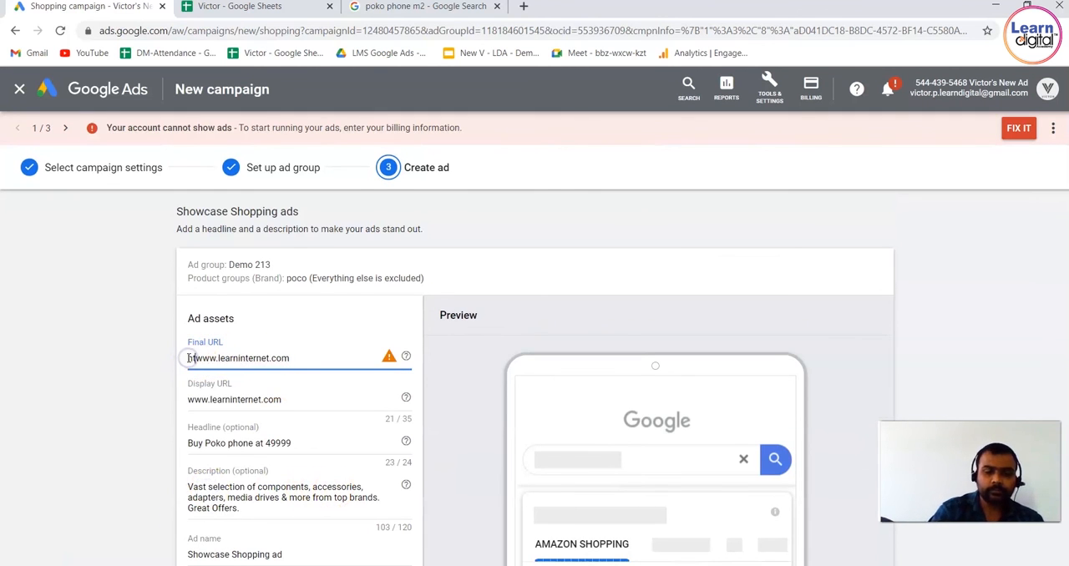
text(://)
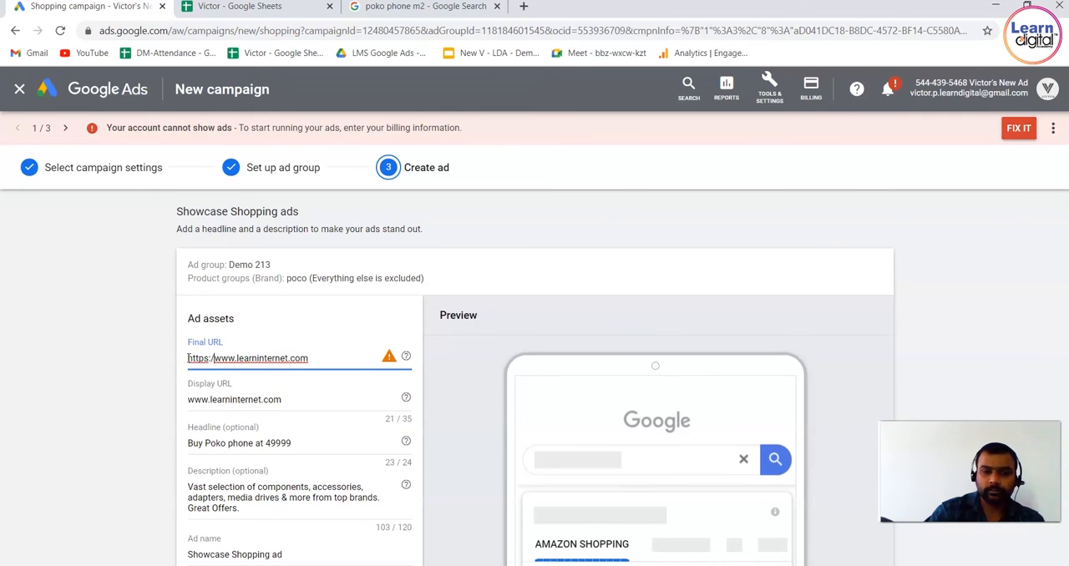
click(114, 378)
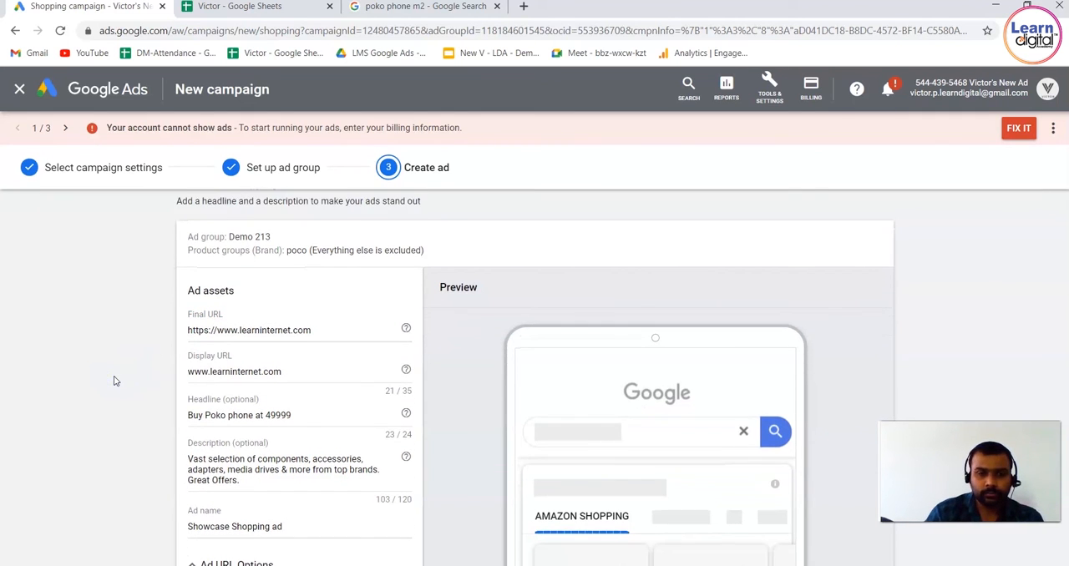
scroll(114, 379, down, 10)
click(205, 493)
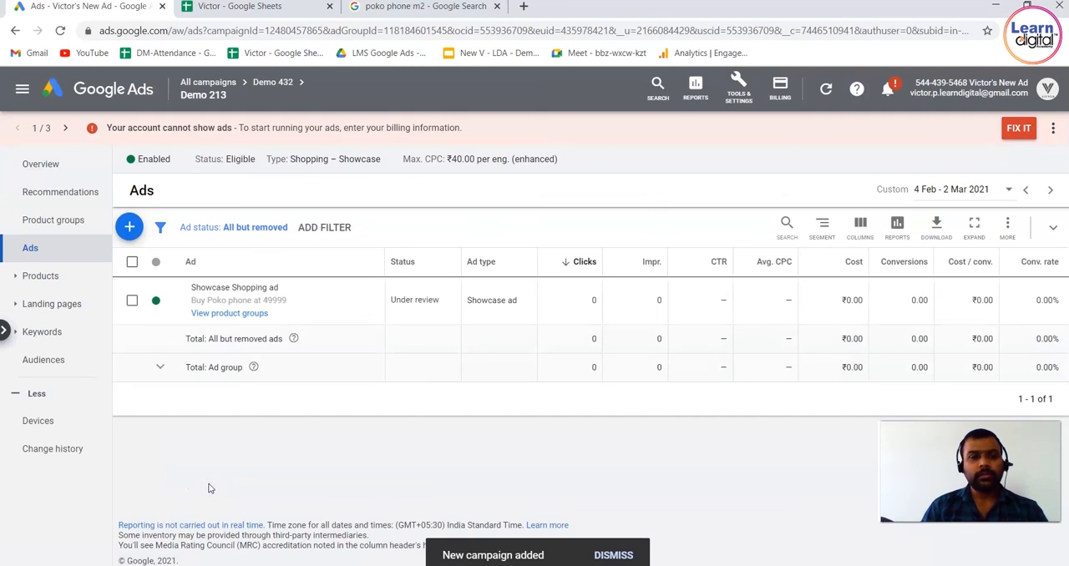
View the ad's product groups and the subdivision options for poco, and return to the overview of all campaigns
click(237, 314)
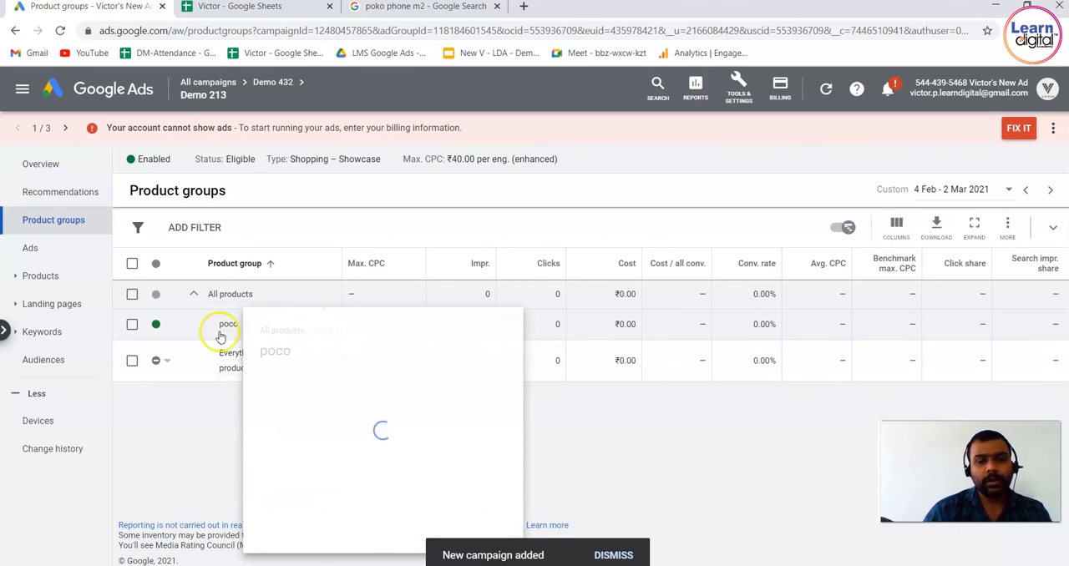
click(328, 324)
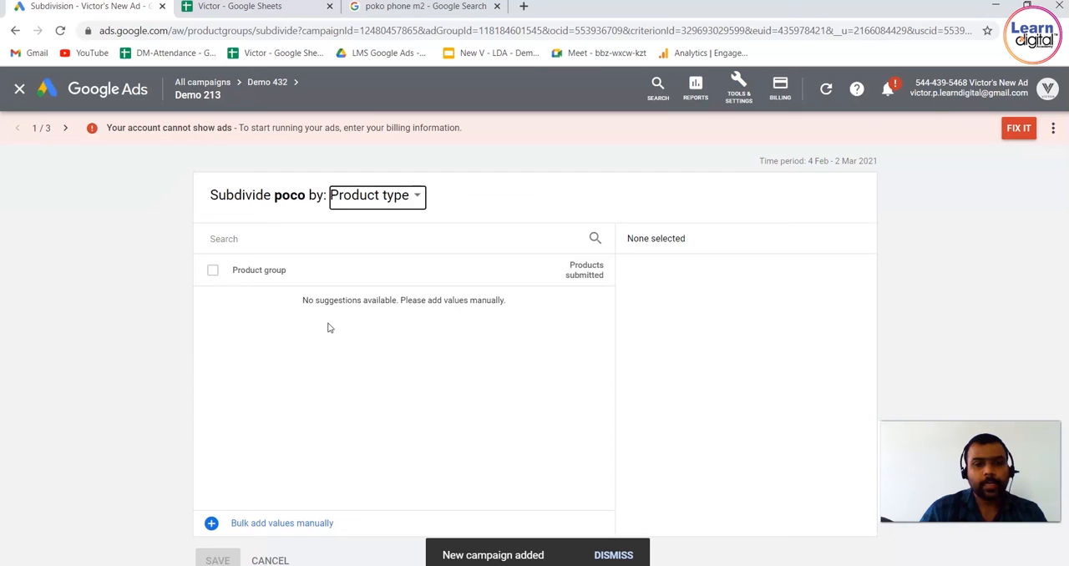
click(20, 89)
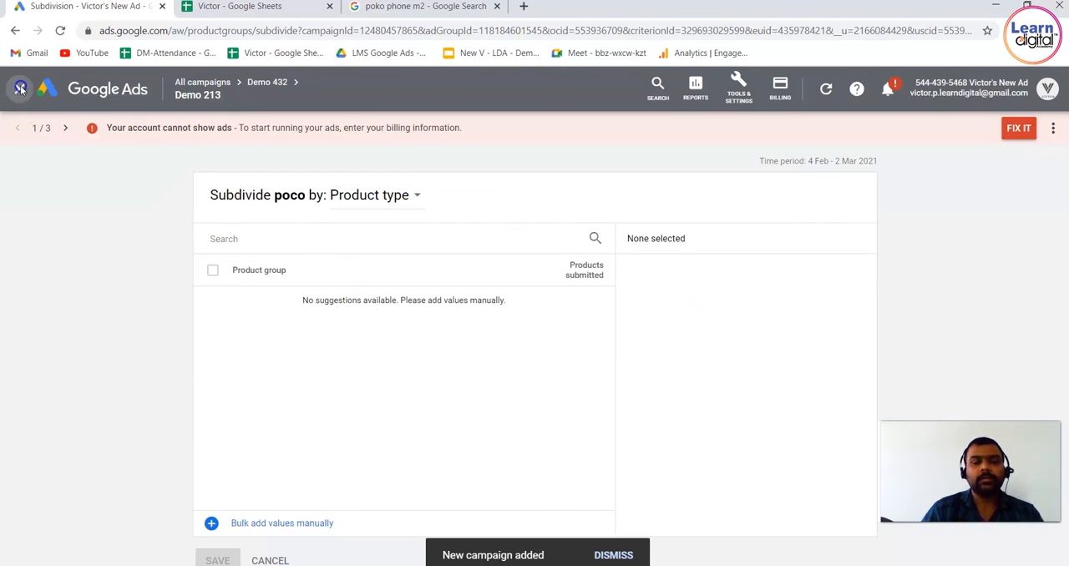
click(118, 98)
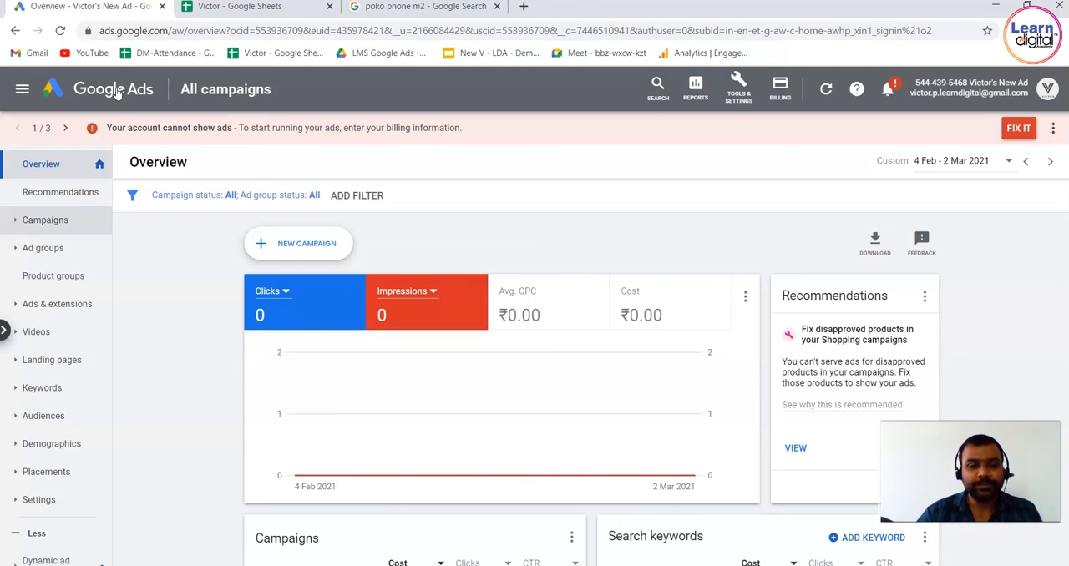
click(198, 344)
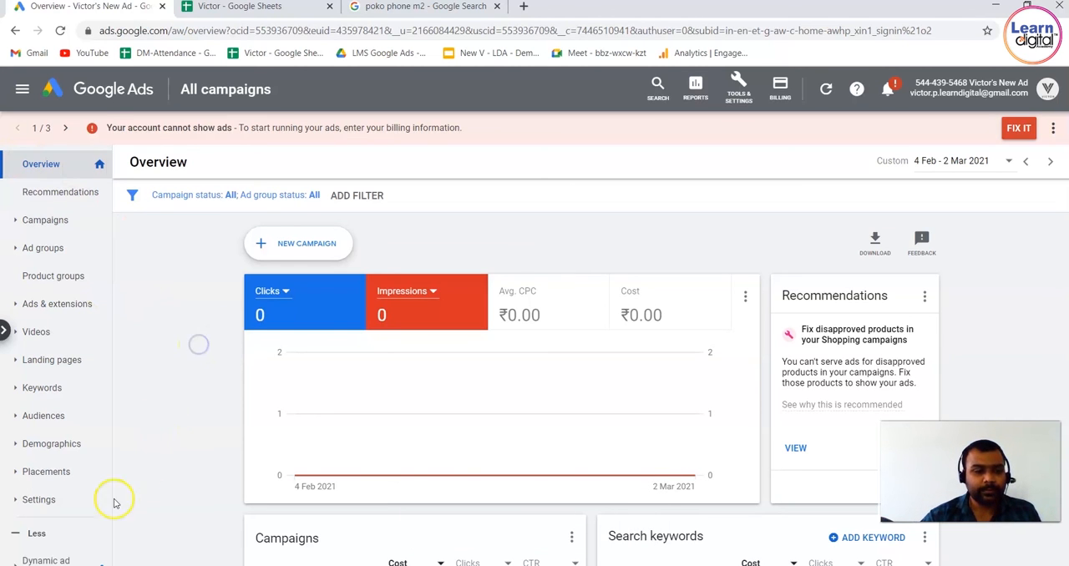